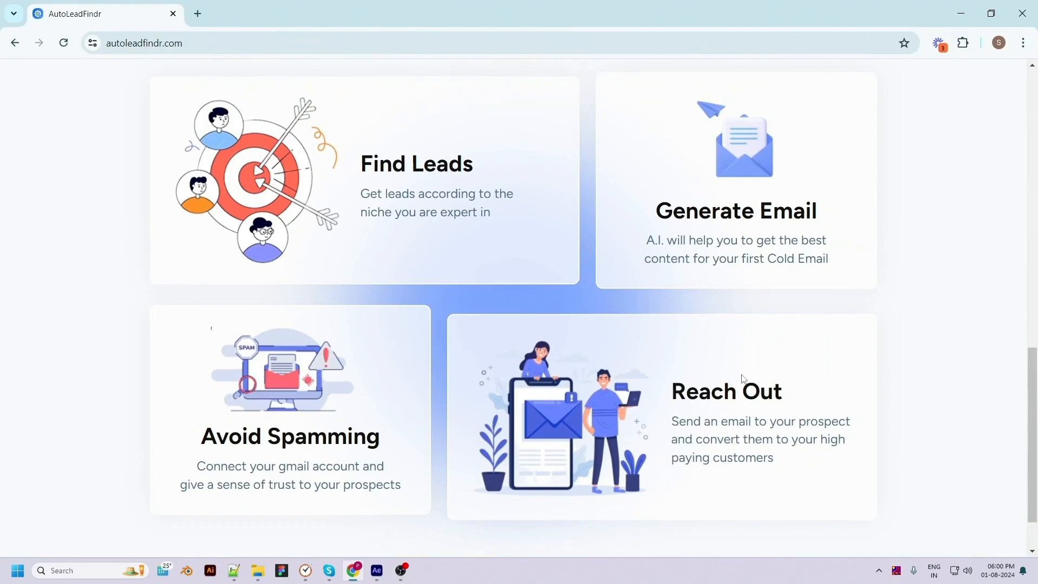
Open the login page and log in with the account's e-mail address and password
{"action": "scroll", "coordinate": [654, 466], "scroll_direction": "up", "scroll_amount": 1}
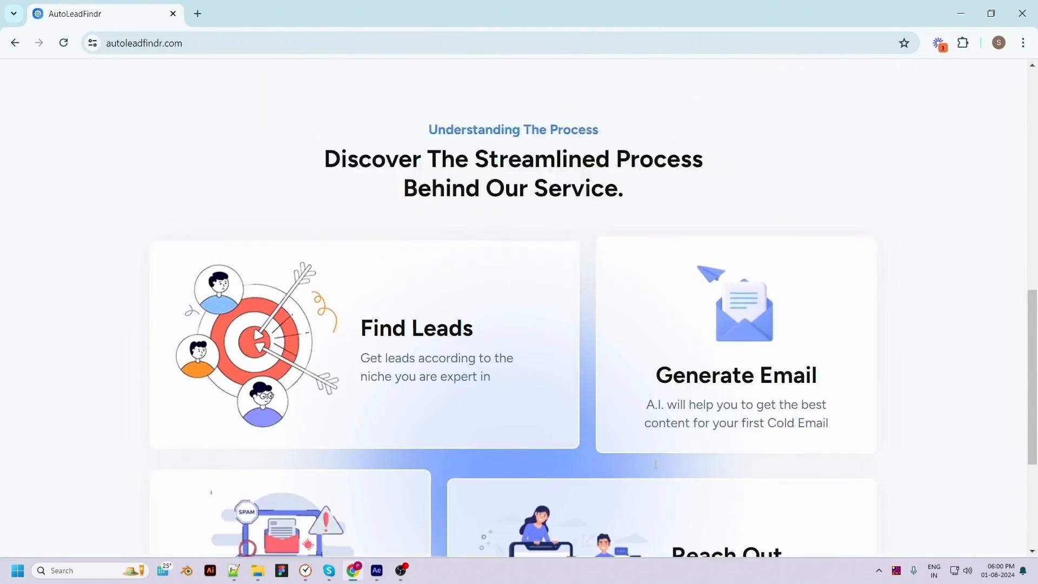
{"action": "scroll", "coordinate": [654, 467], "scroll_direction": "up", "scroll_amount": 10}
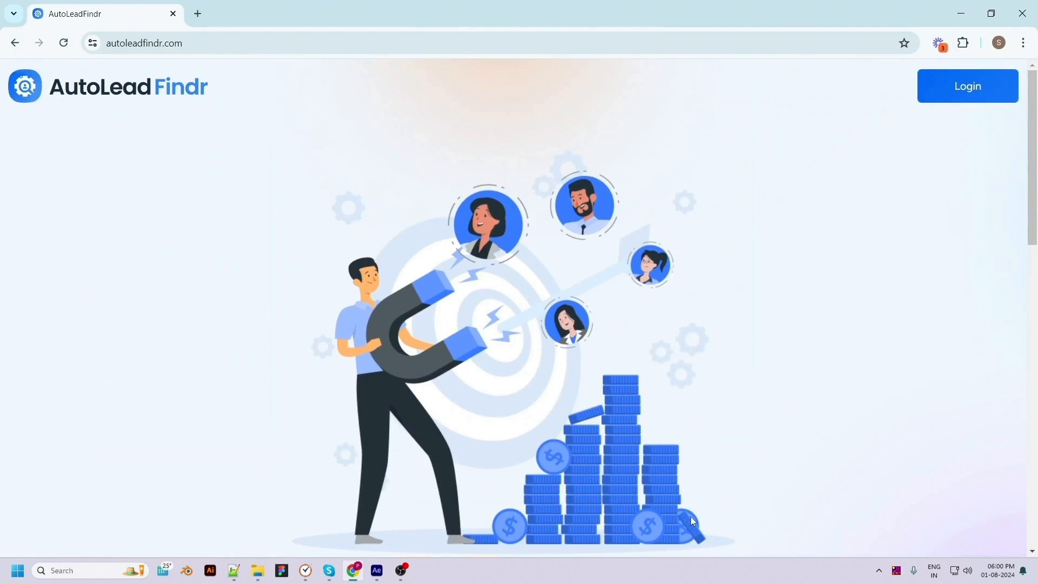
{"action": "left_click", "coordinate": [981, 90]}
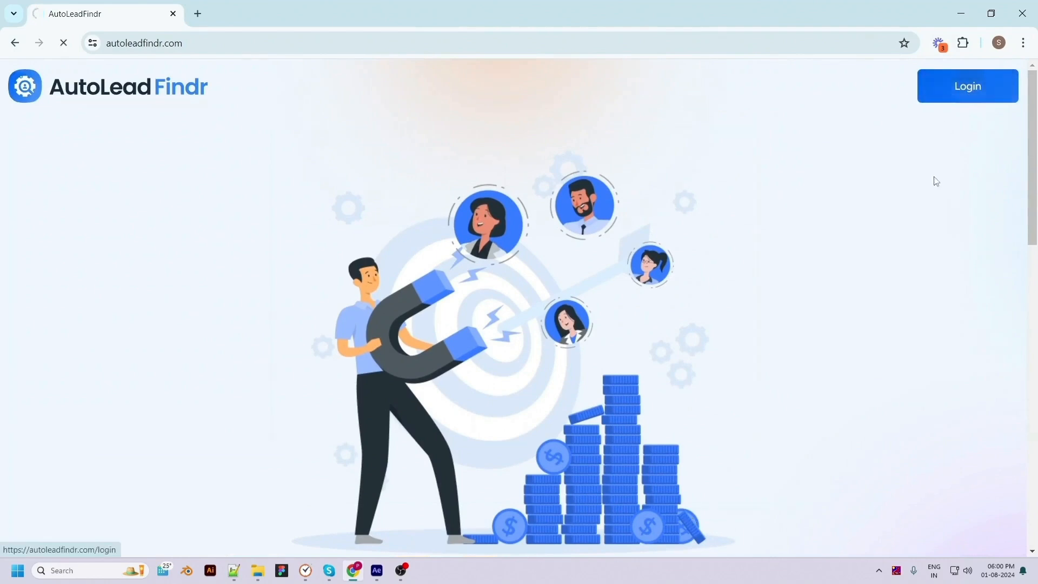
{"action": "left_click", "coordinate": [806, 333]}
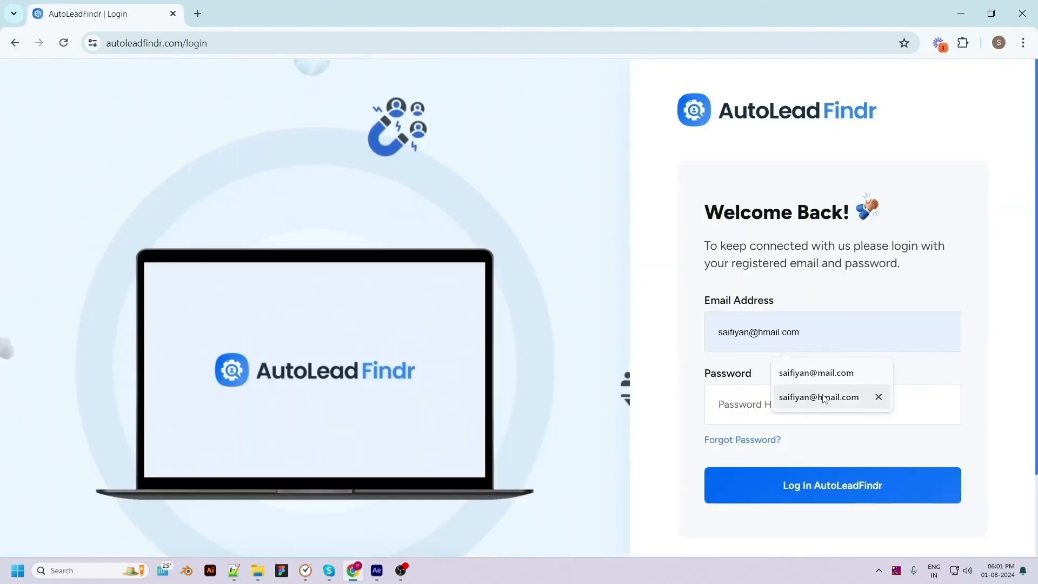
{"action": "left_click", "coordinate": [824, 399]}
{"action": "left_click", "coordinate": [781, 405]}
{"action": "type", "text": "123"}
{"action": "left_click", "coordinate": [808, 493]}
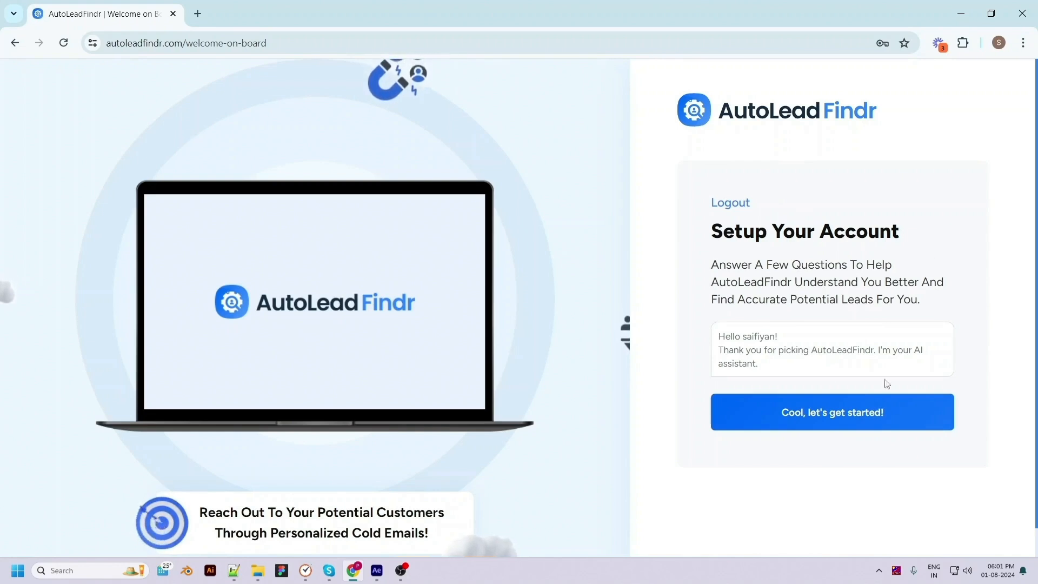
{"action": "left_click", "coordinate": [827, 423]}
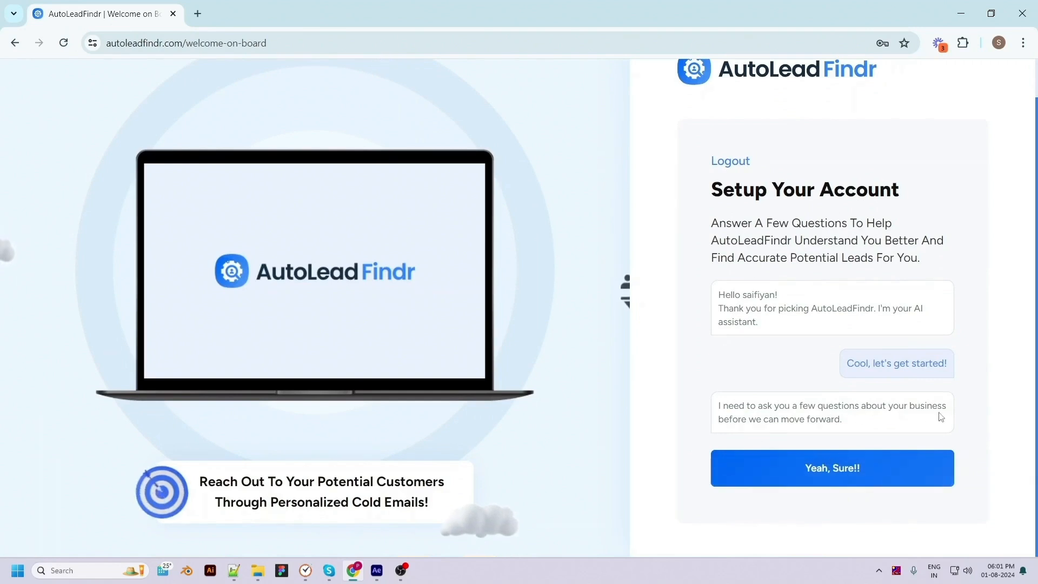
{"action": "left_click", "coordinate": [838, 472]}
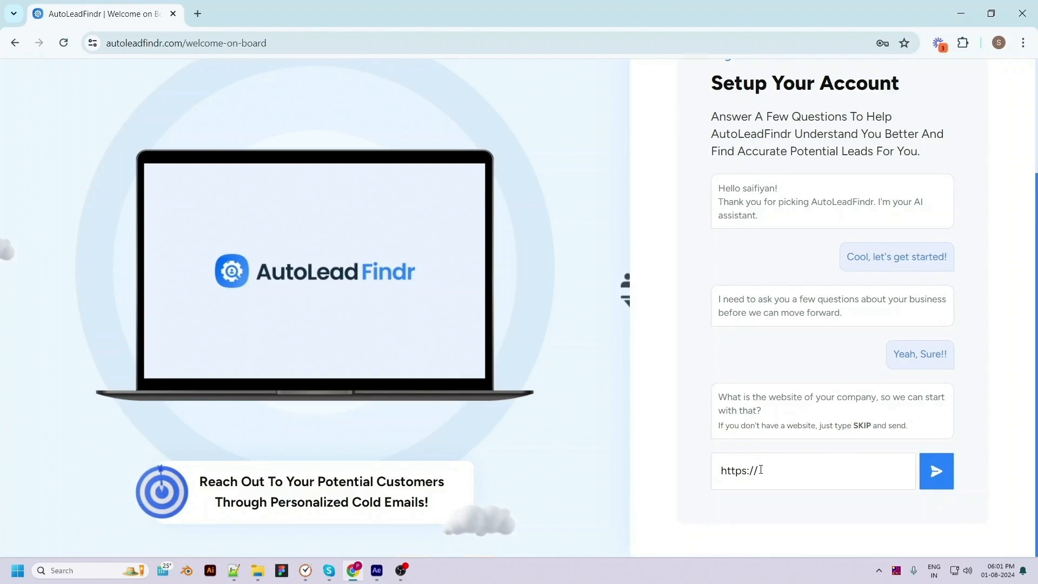
{"action": "type", "text": "pixelnx.com"}
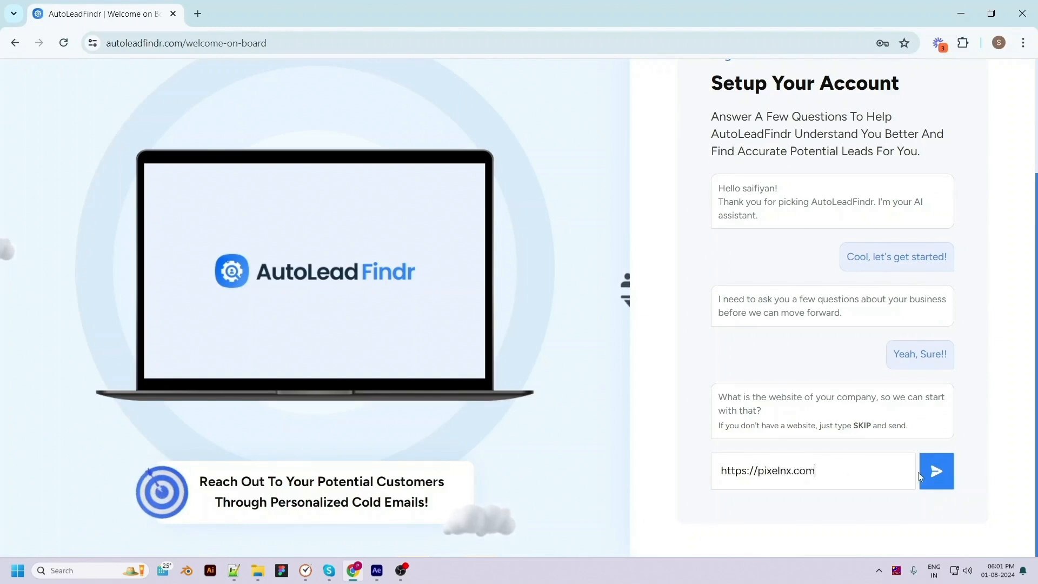
{"action": "left_click", "coordinate": [937, 472]}
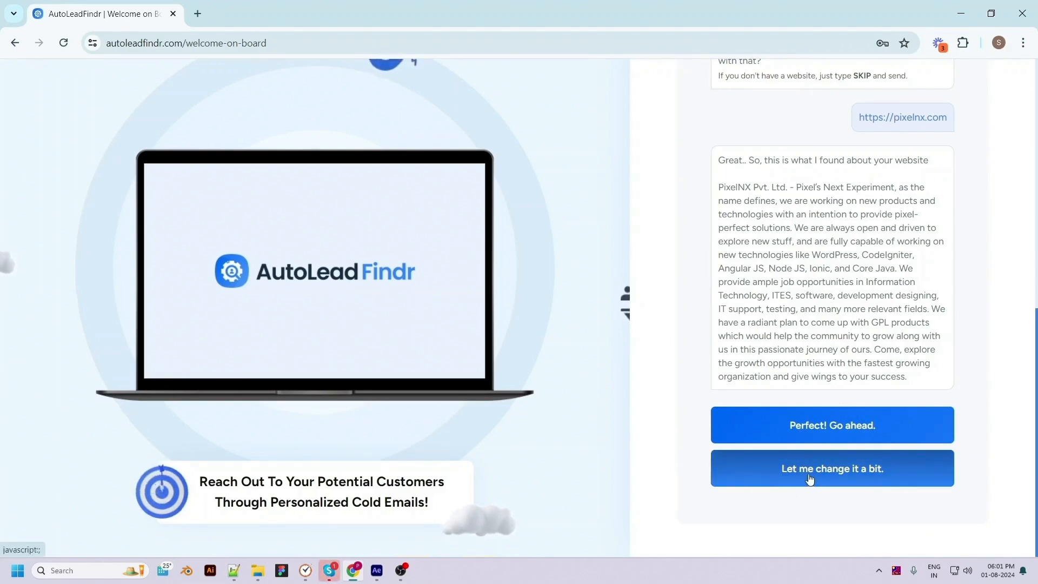
{"action": "left_click", "coordinate": [887, 433]}
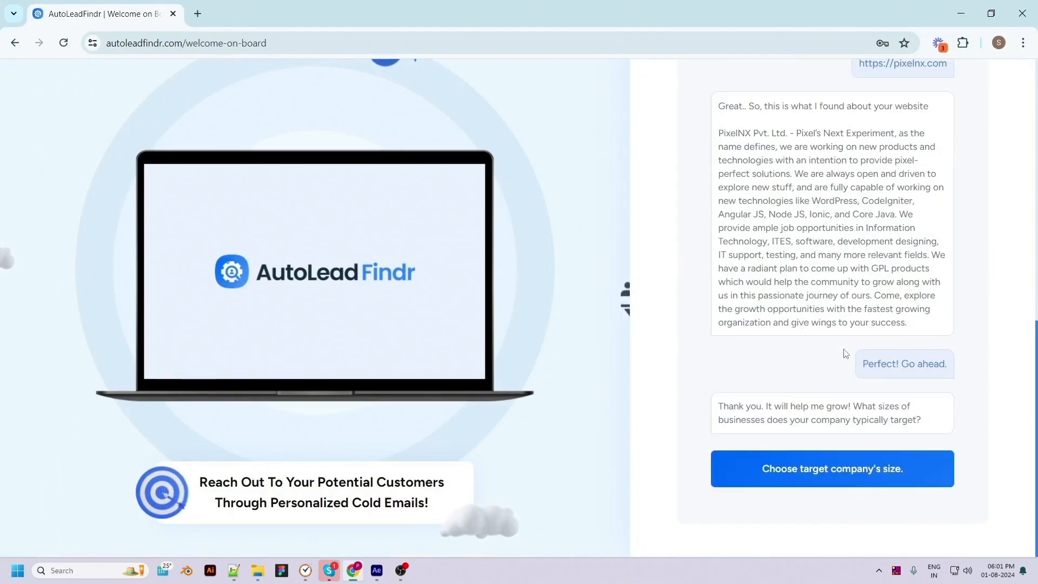
Choose 11-50 Employees and 51-200 Employees as the target company sizes
{"action": "left_click", "coordinate": [800, 476]}
{"action": "left_click", "coordinate": [510, 290]}
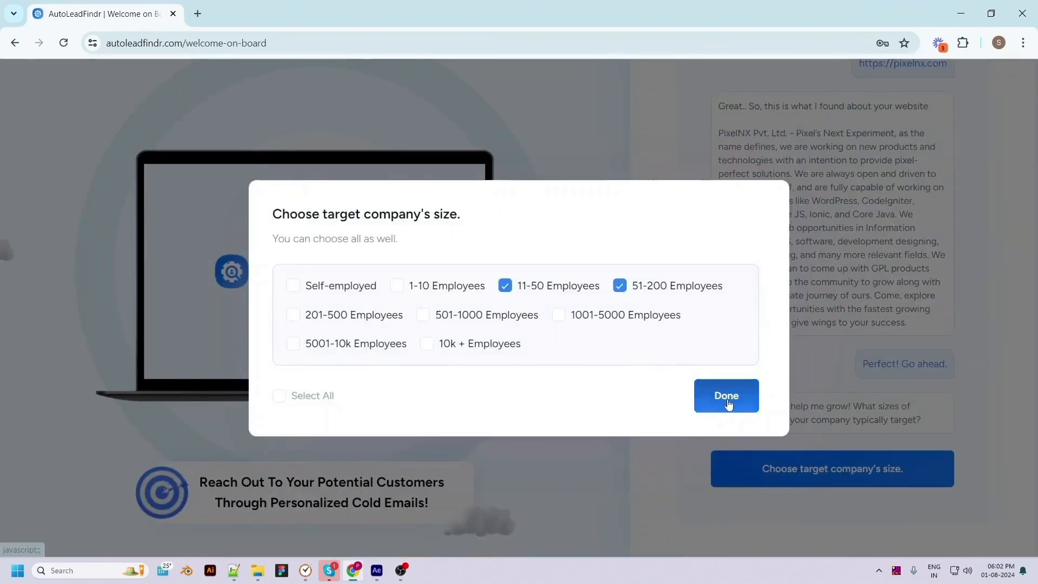
{"action": "left_click", "coordinate": [725, 395]}
Choose Photographers as the sector the clients work in
{"action": "left_click", "coordinate": [865, 469]}
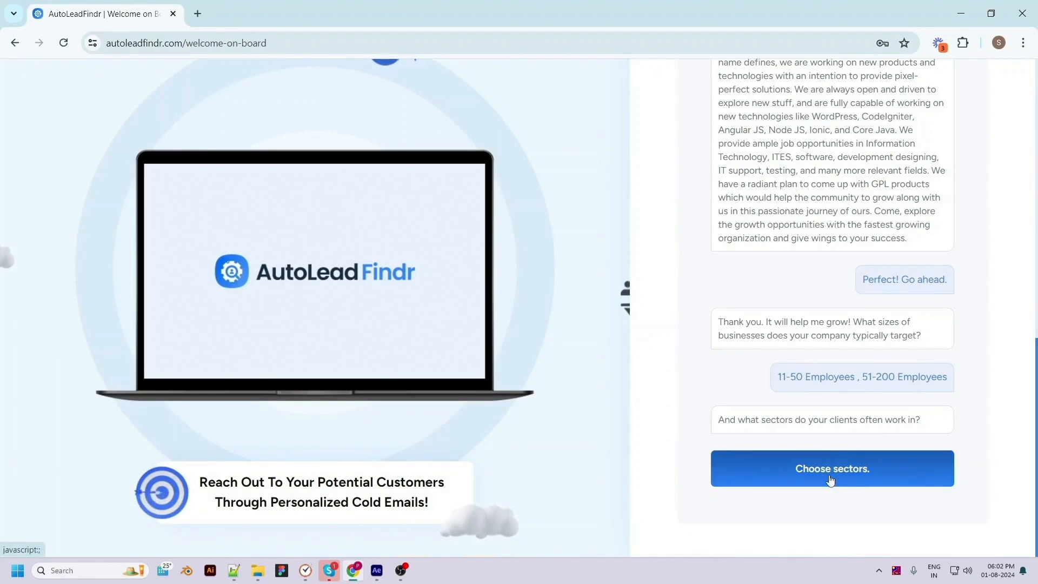
{"action": "left_click", "coordinate": [406, 324]}
{"action": "scroll", "coordinate": [391, 435], "scroll_direction": "down", "scroll_amount": 5}
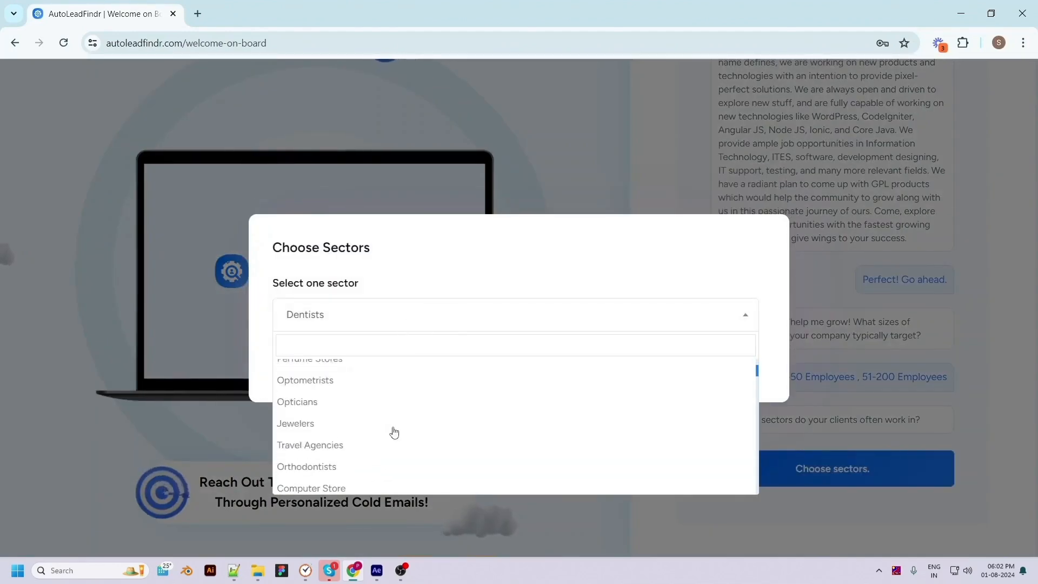
{"action": "scroll", "coordinate": [400, 464], "scroll_direction": "up", "scroll_amount": 6}
{"action": "left_click", "coordinate": [318, 478]}
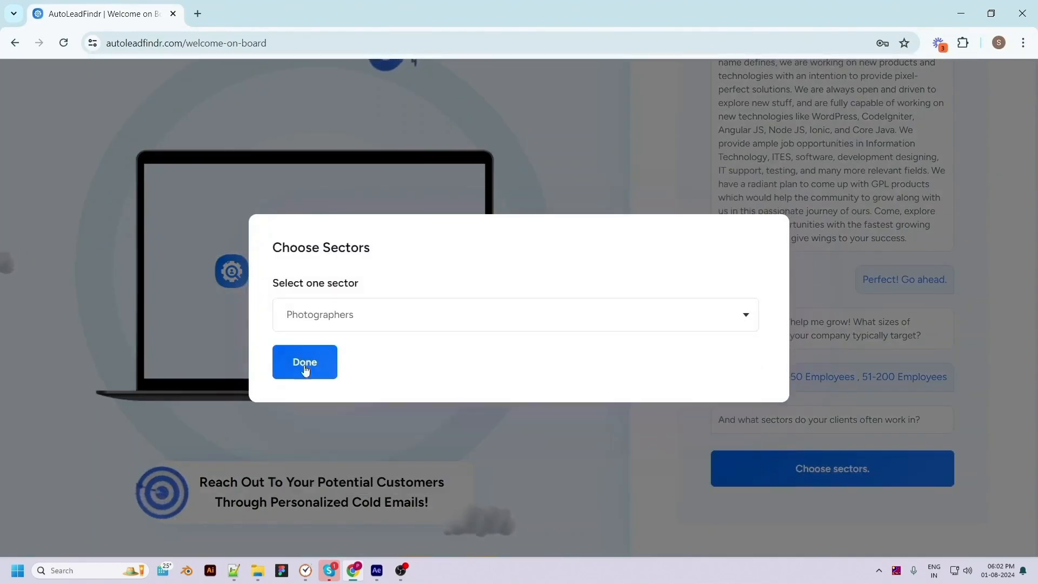
{"action": "left_click", "coordinate": [303, 361]}
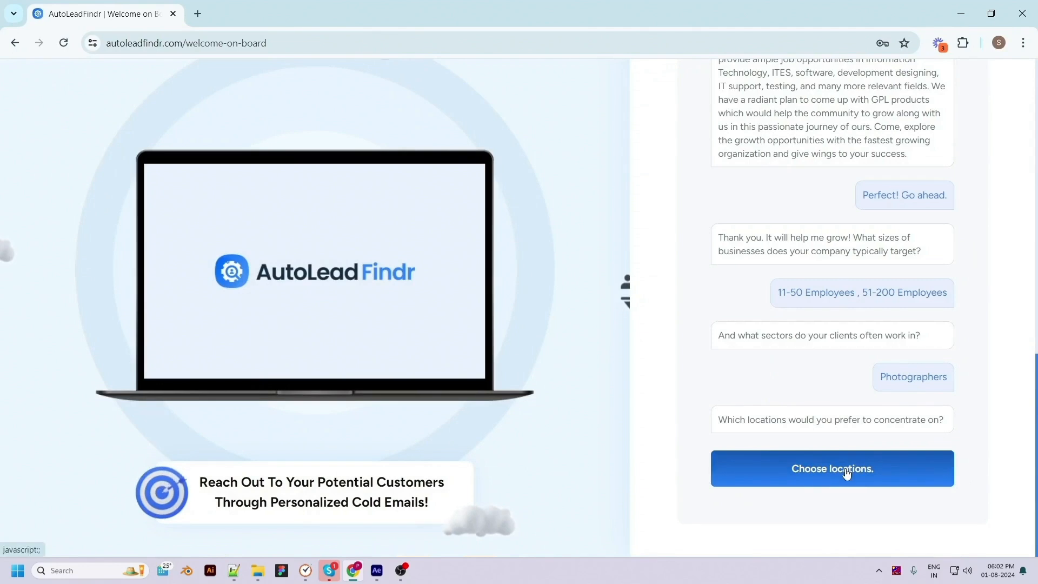
Choose New York, NY, USA as the target location
{"action": "left_click", "coordinate": [864, 471]}
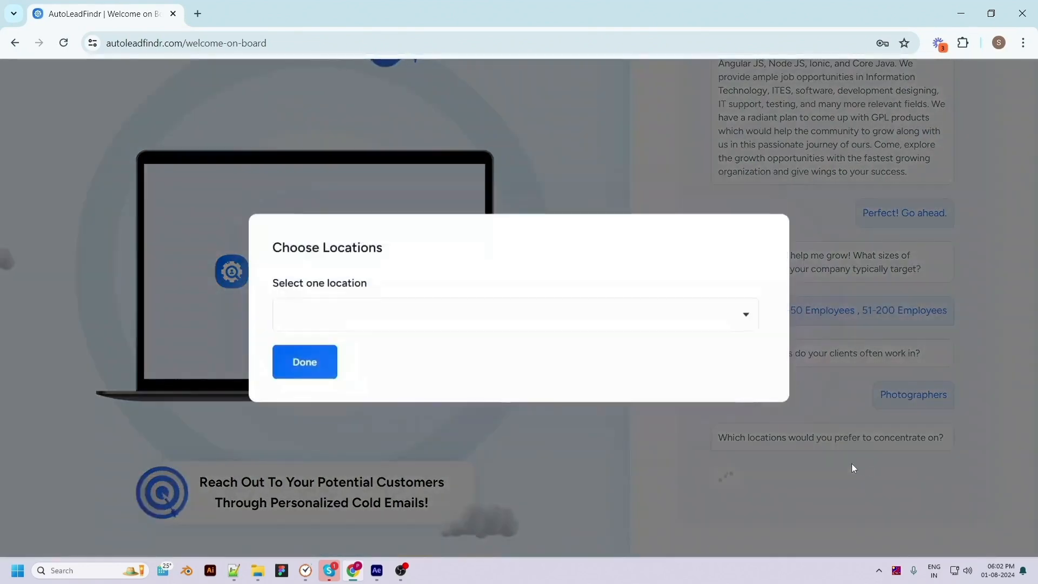
{"action": "left_click", "coordinate": [388, 323]}
{"action": "type", "text": "new y"}
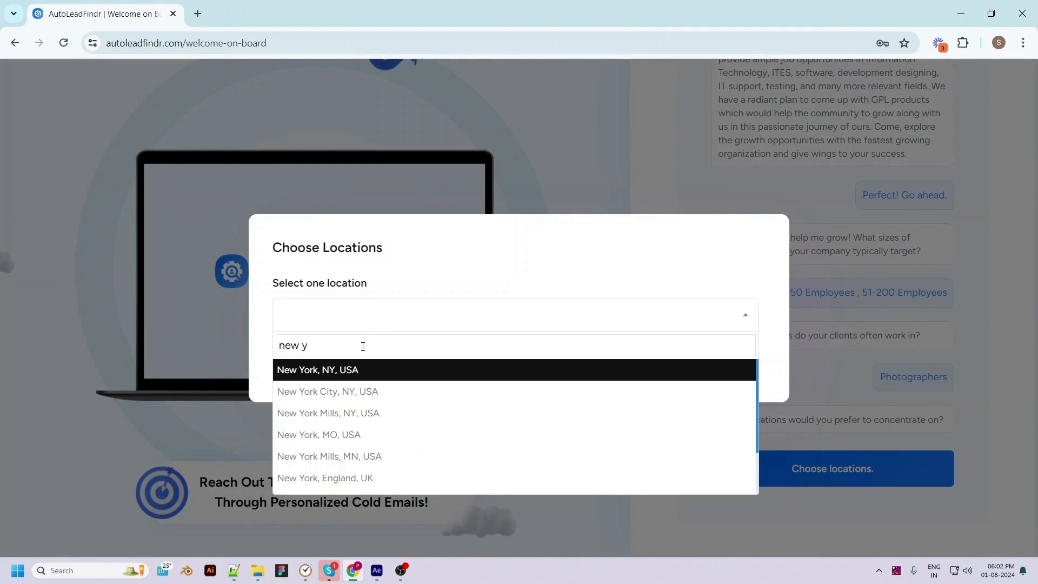
{"action": "left_click", "coordinate": [376, 370]}
{"action": "left_click", "coordinate": [313, 363]}
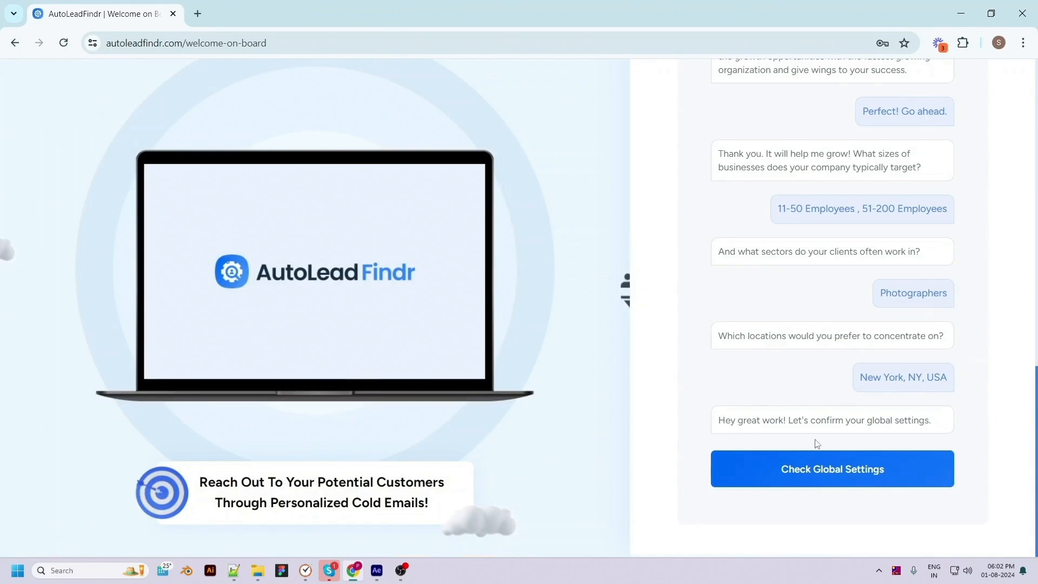
Open the global settings and set the name used in outgoing emails to "pixel"
{"action": "left_click", "coordinate": [846, 480]}
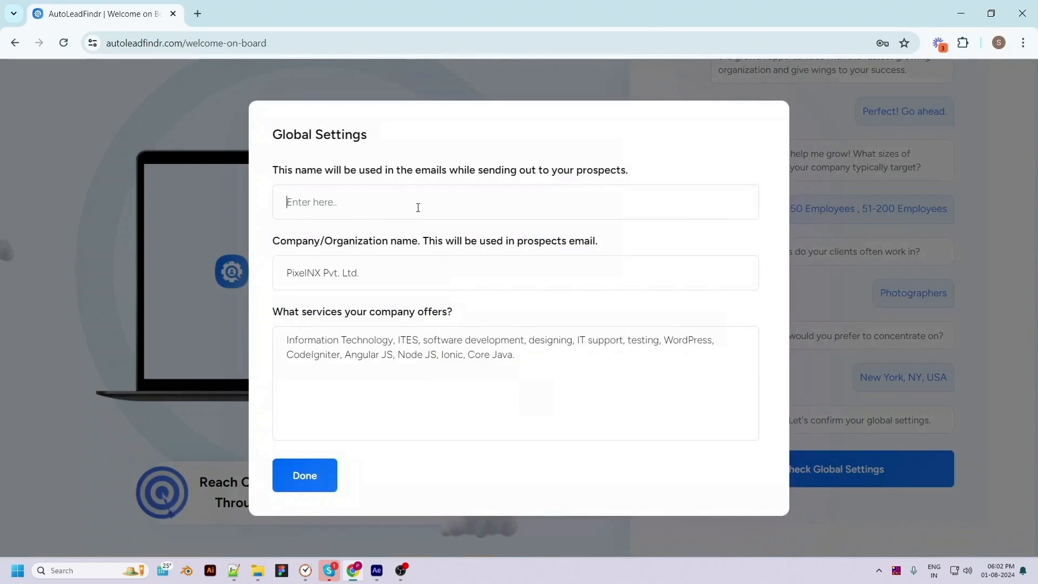
{"action": "left_click", "coordinate": [408, 203]}
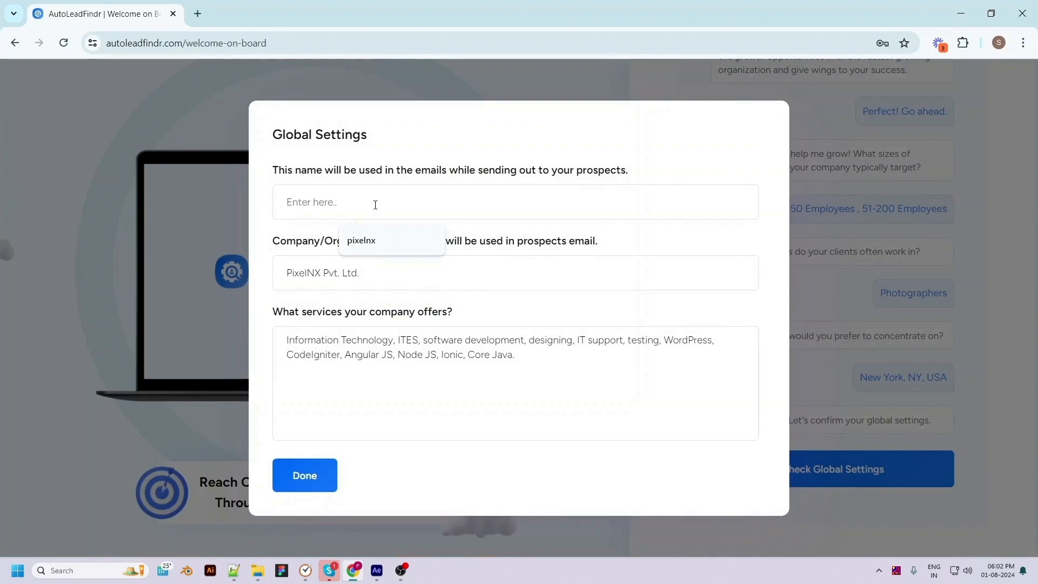
{"action": "type", "text": "pixel"}
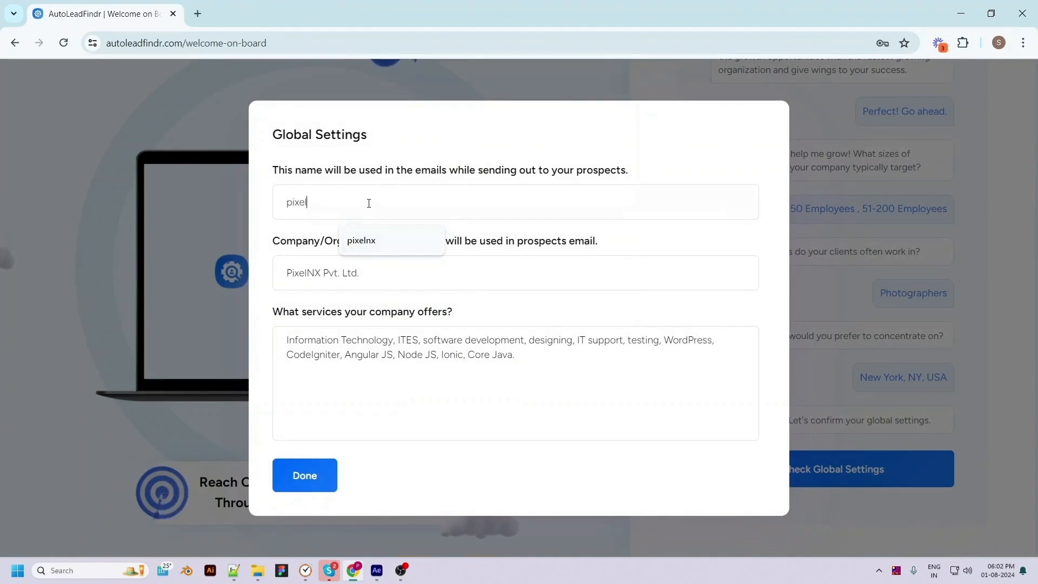
{"action": "left_click", "coordinate": [464, 267]}
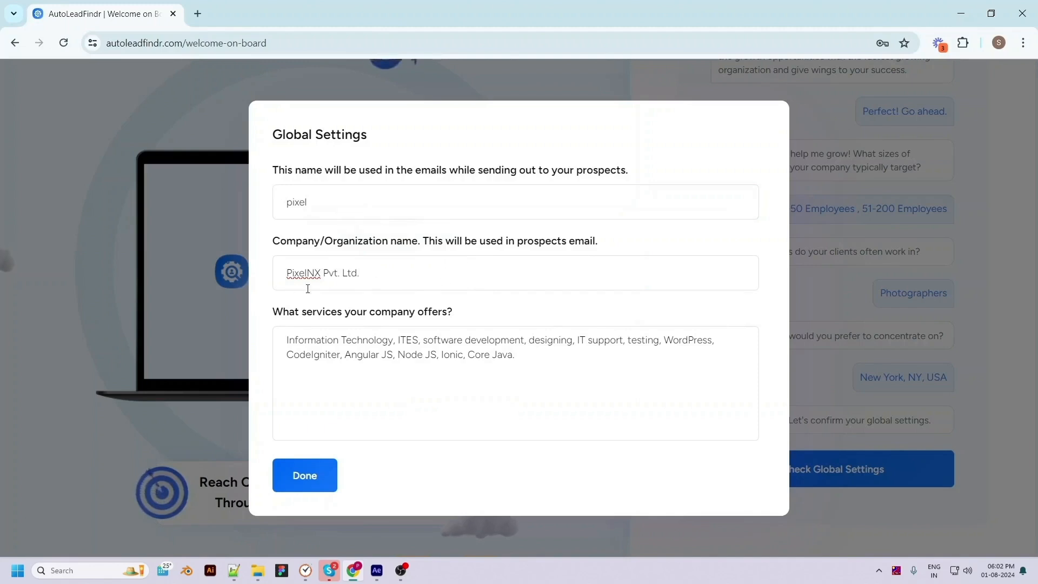
End the list of company services with "java, photography", save the global settings and finish the account setup
{"action": "left_click", "coordinate": [528, 358]}
{"action": "type", "text": "java, photography"}
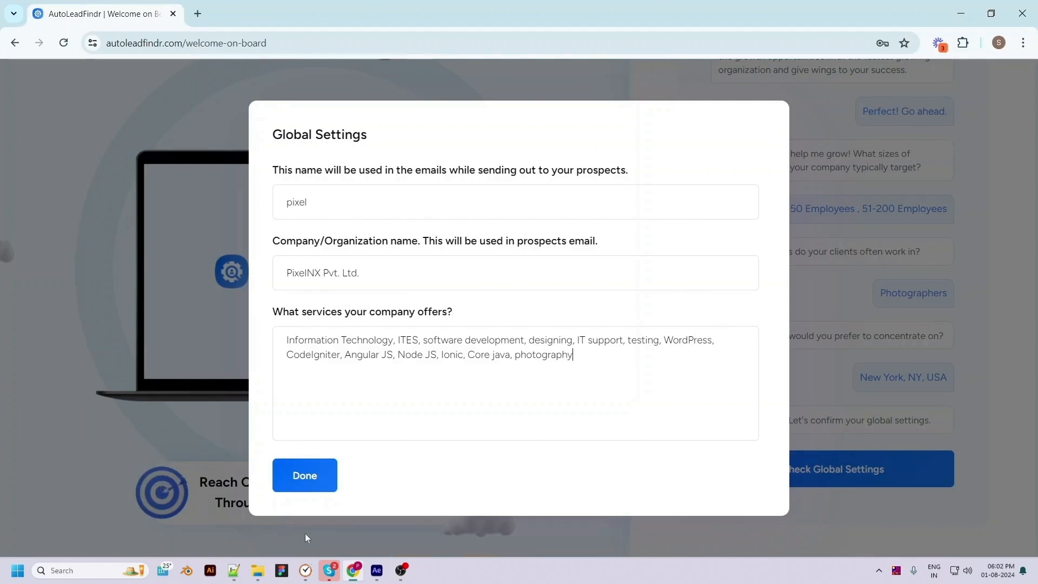
{"action": "left_click", "coordinate": [306, 479]}
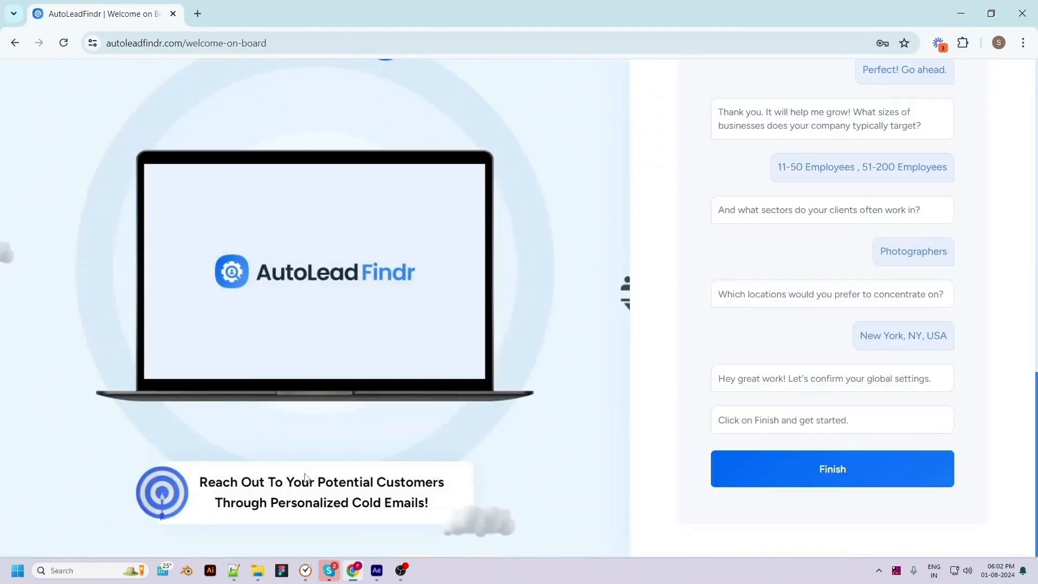
{"action": "left_click", "coordinate": [838, 476]}
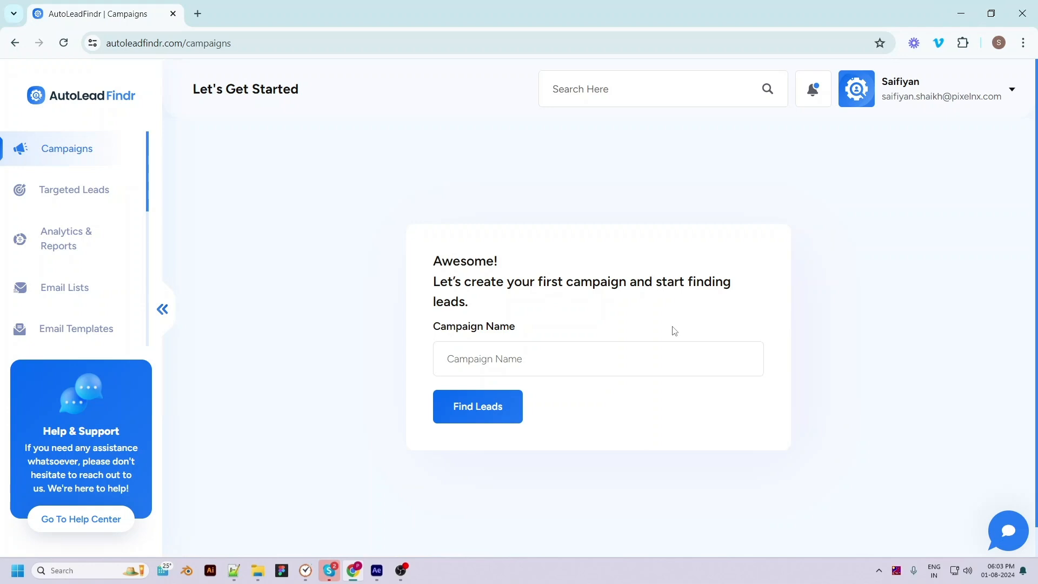
Name the first campaign Photographers and start finding leads for it
{"action": "left_click", "coordinate": [485, 364]}
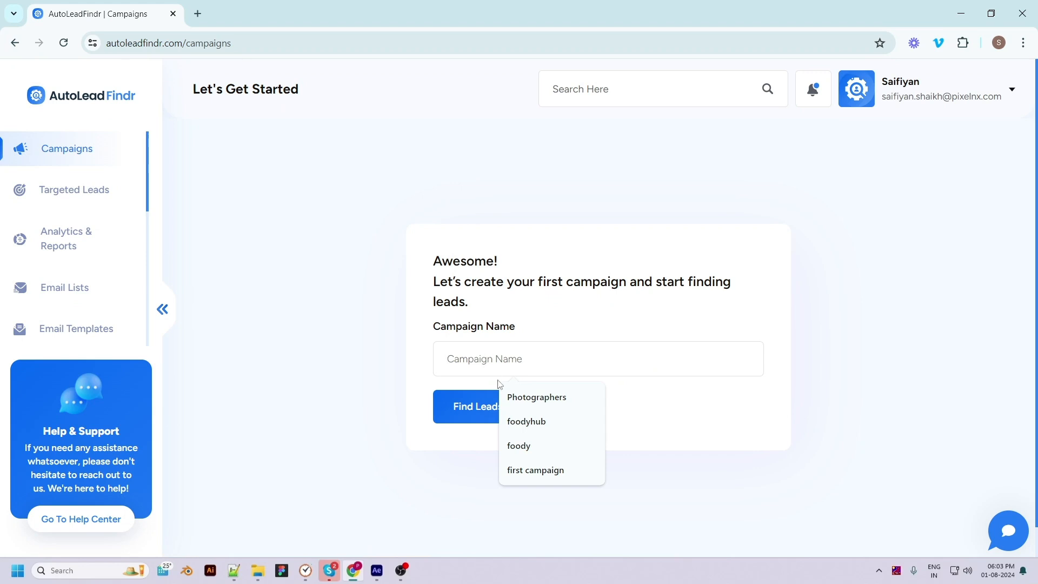
{"action": "left_click", "coordinate": [535, 398]}
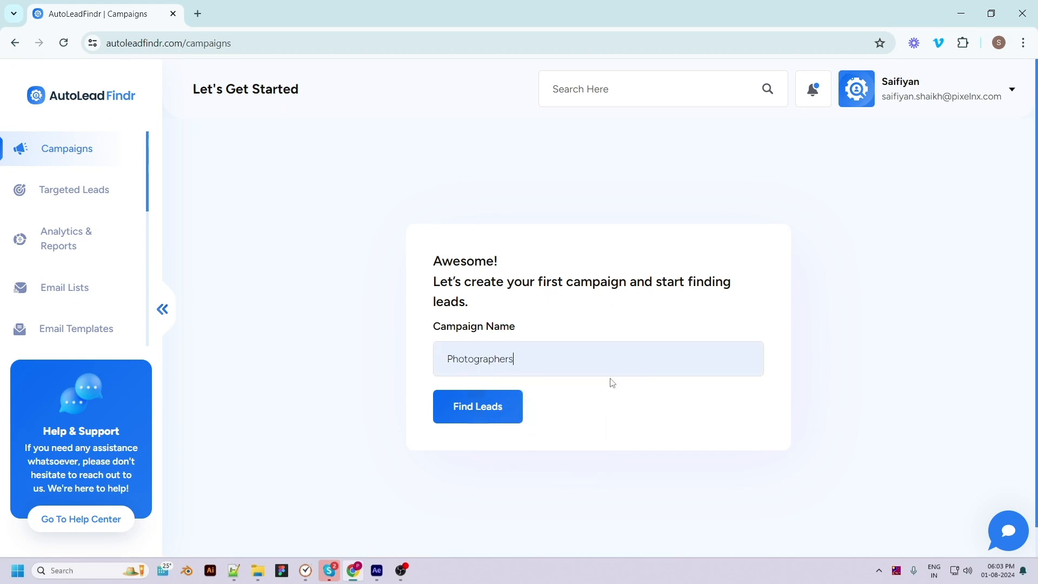
{"action": "left_click", "coordinate": [488, 415]}
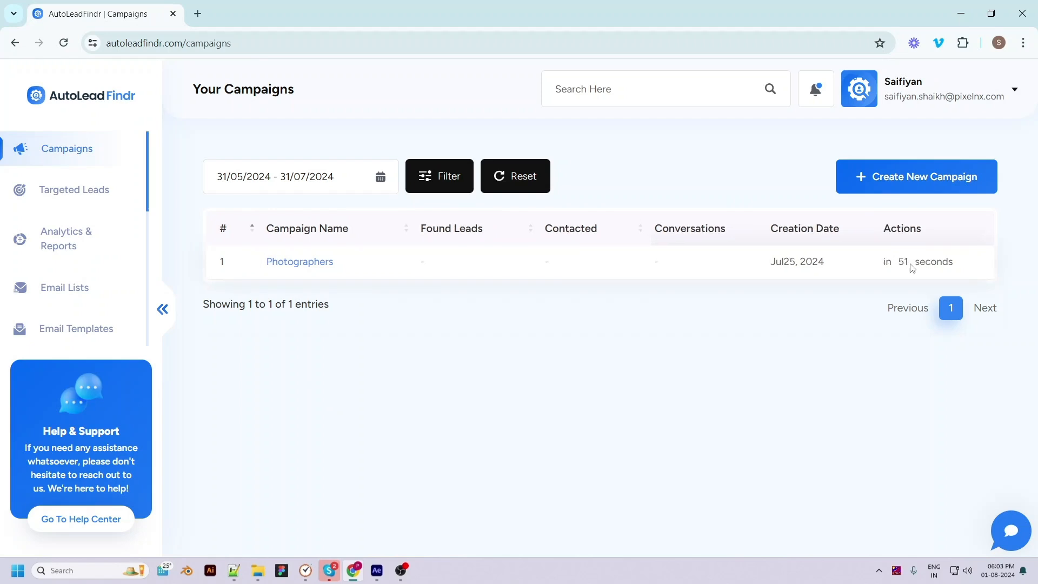
Start a new campaign named foodyhub and fill in the sender's name
{"action": "left_click", "coordinate": [898, 183]}
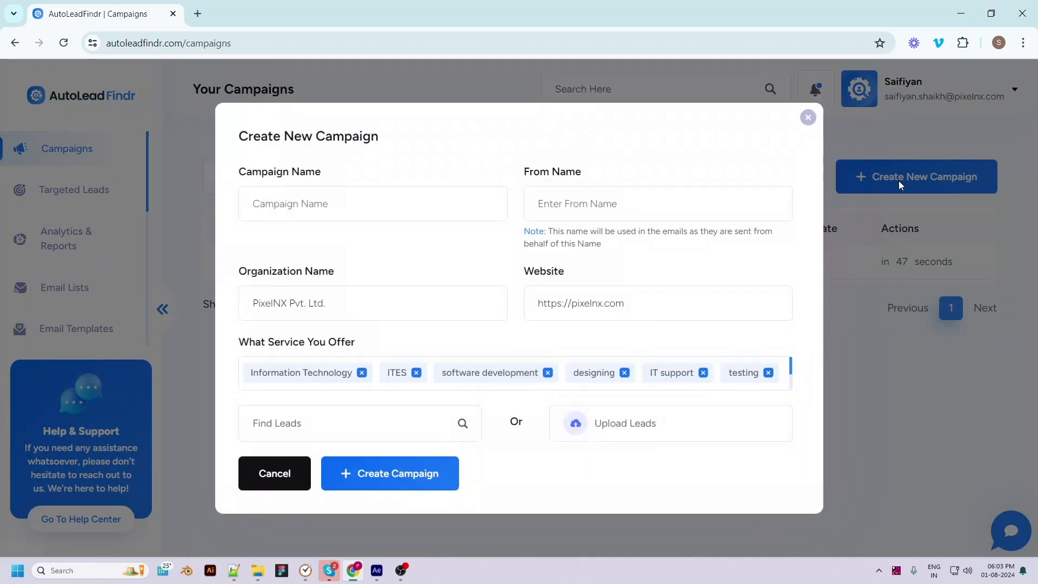
{"action": "left_click", "coordinate": [284, 203]}
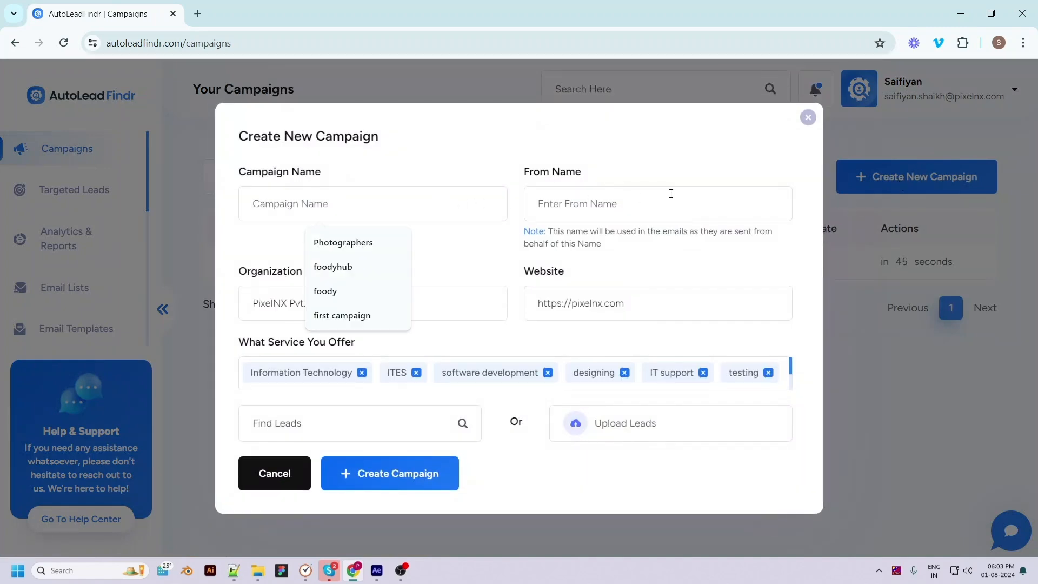
{"action": "left_click", "coordinate": [377, 266]}
{"action": "left_click", "coordinate": [549, 206]}
{"action": "left_click", "coordinate": [604, 268]}
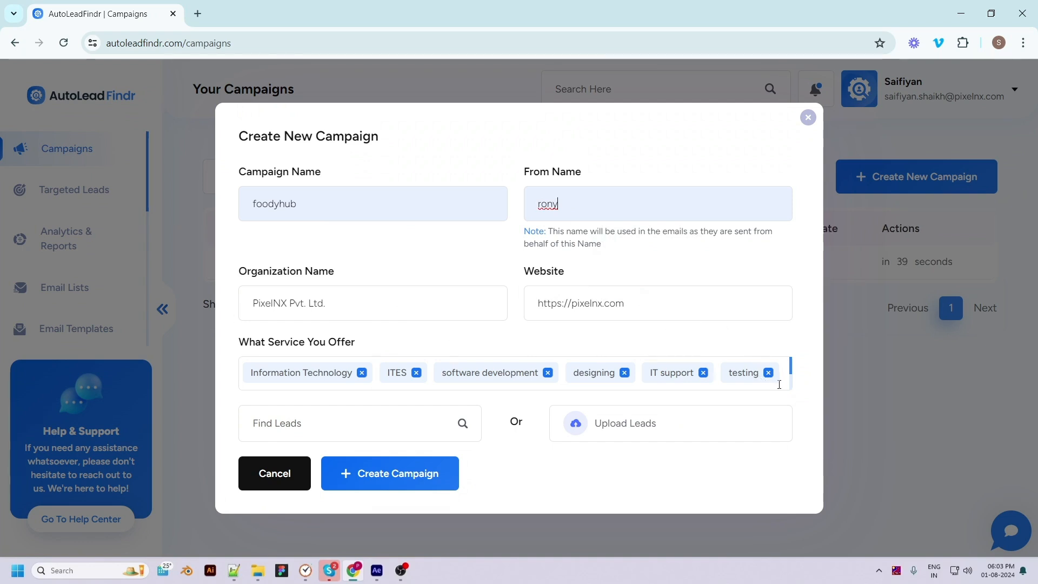
Look through the new campaign's offered services and its option to upload leads from a CSV file
{"action": "scroll", "coordinate": [779, 383], "scroll_direction": "down", "scroll_amount": 3}
{"action": "left_click", "coordinate": [727, 378]}
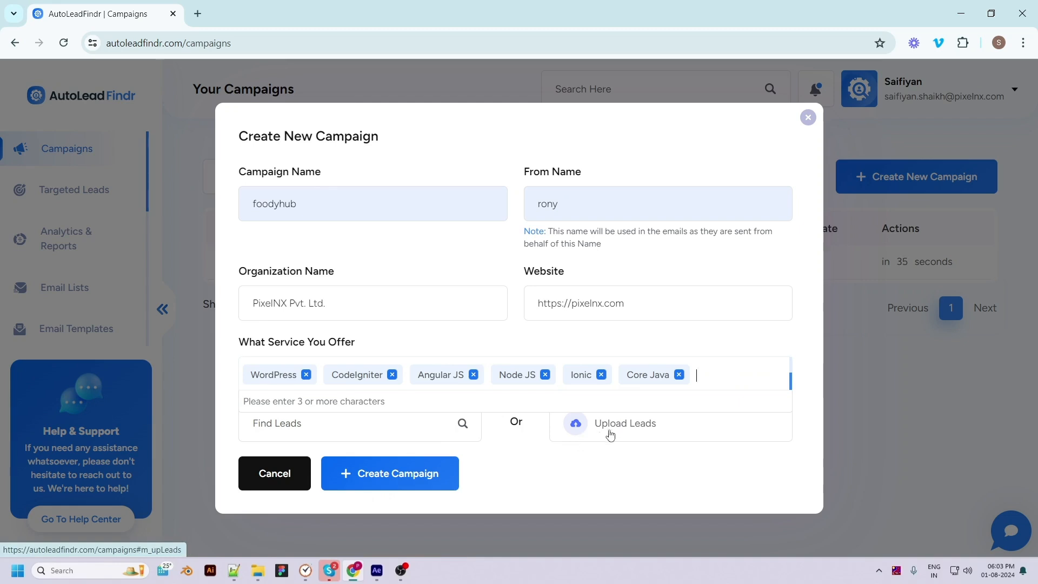
{"action": "left_click", "coordinate": [610, 433]}
{"action": "scroll", "coordinate": [581, 455], "scroll_direction": "down", "scroll_amount": 2}
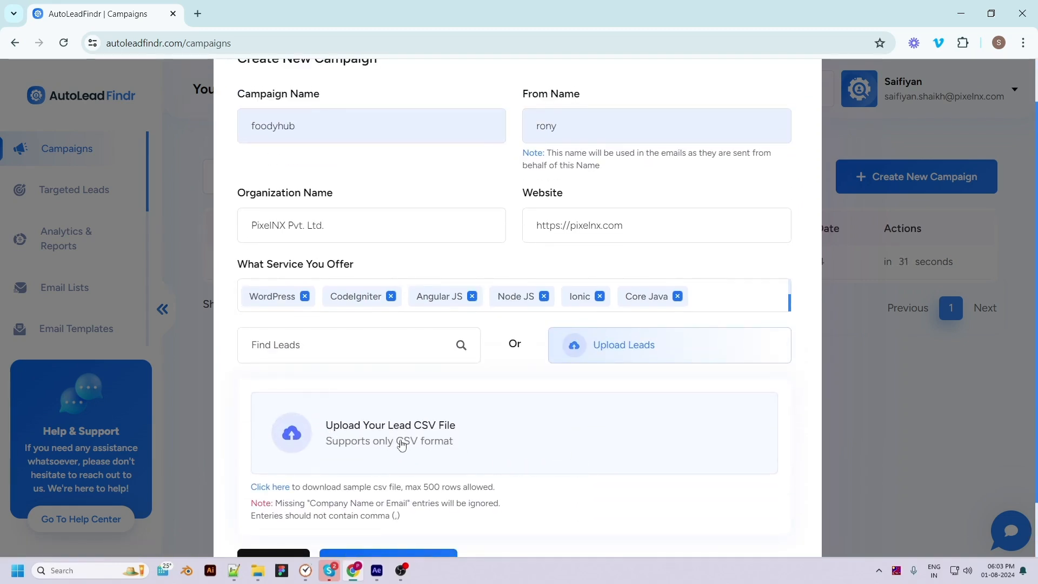
{"action": "scroll", "coordinate": [398, 444], "scroll_direction": "down", "scroll_amount": 1}
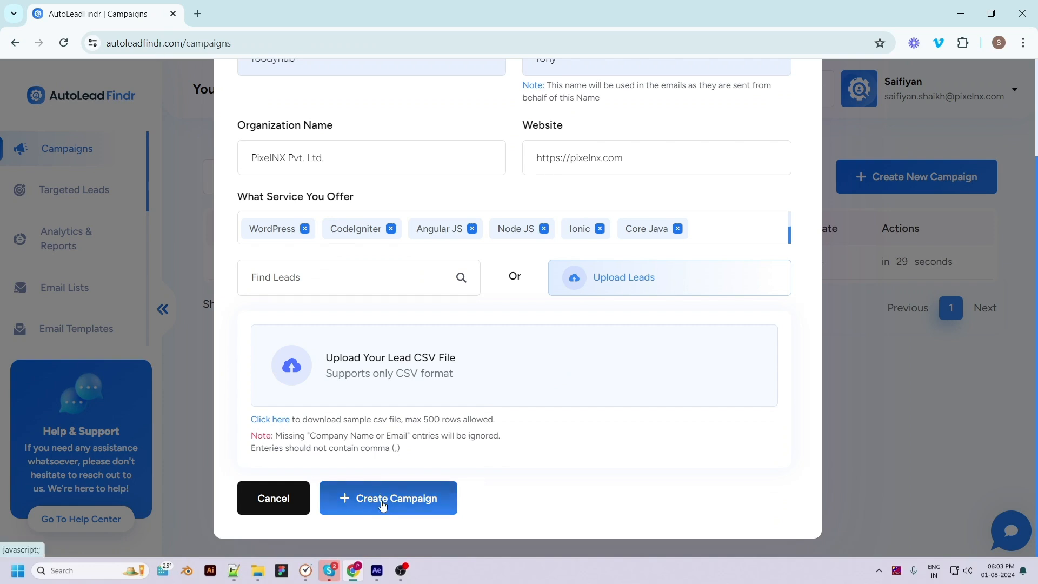
Set the new campaign to find leads in the Realtors sector for Usa, Niger, Nigeria, and close the form without creating the campaign
{"action": "left_click", "coordinate": [449, 280]}
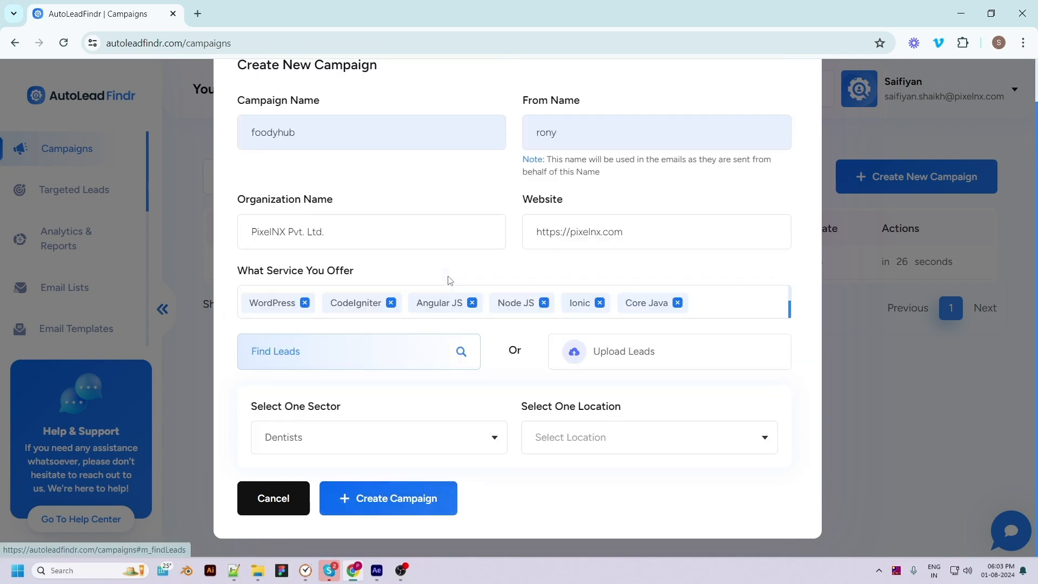
{"action": "left_click", "coordinate": [362, 442]}
{"action": "left_click", "coordinate": [301, 516]}
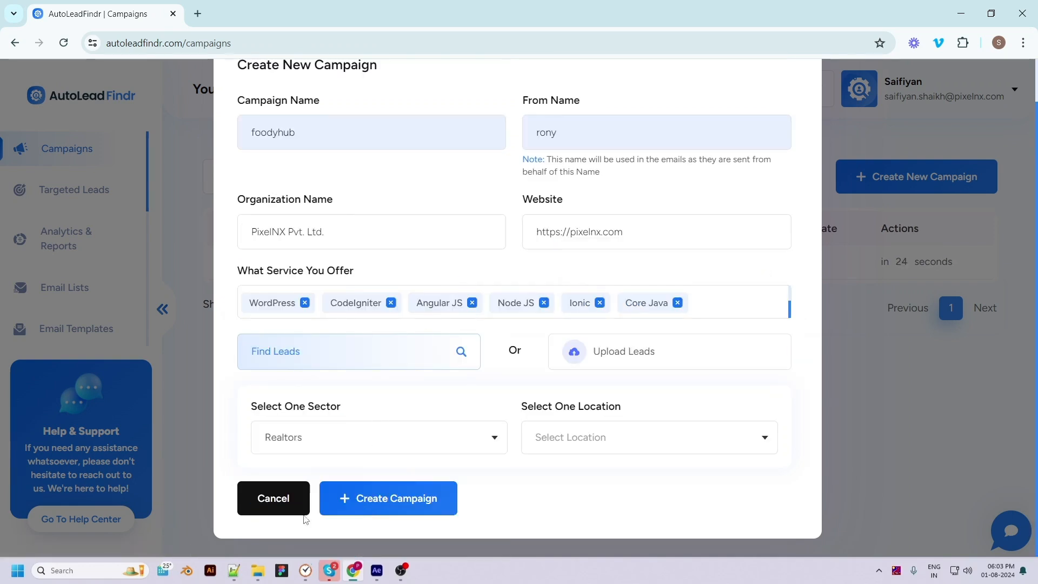
{"action": "left_click", "coordinate": [589, 437]}
{"action": "type", "text": "usa"}
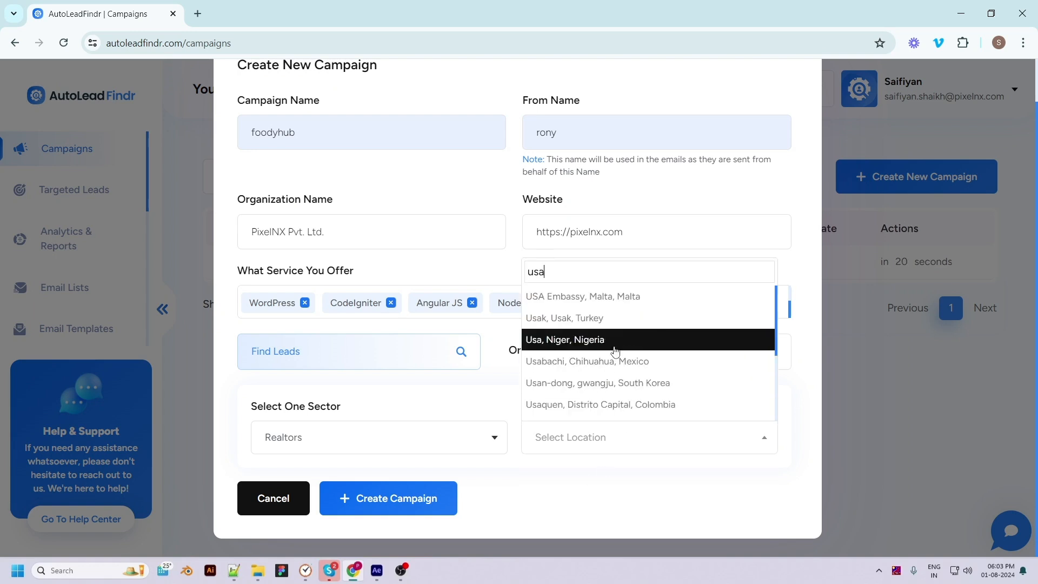
{"action": "left_click", "coordinate": [615, 346]}
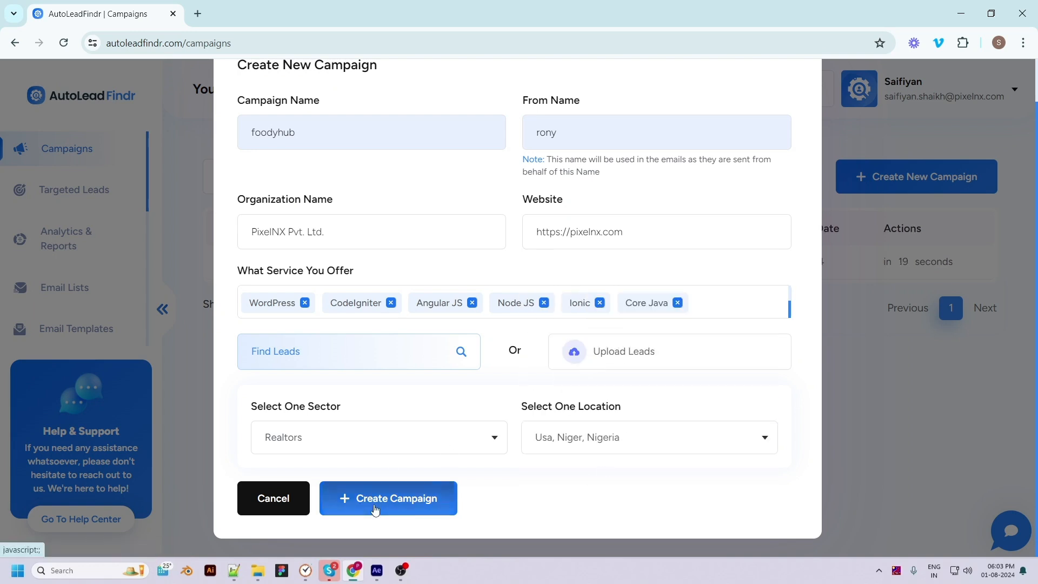
{"action": "scroll", "coordinate": [814, 246], "scroll_direction": "up", "scroll_amount": 1}
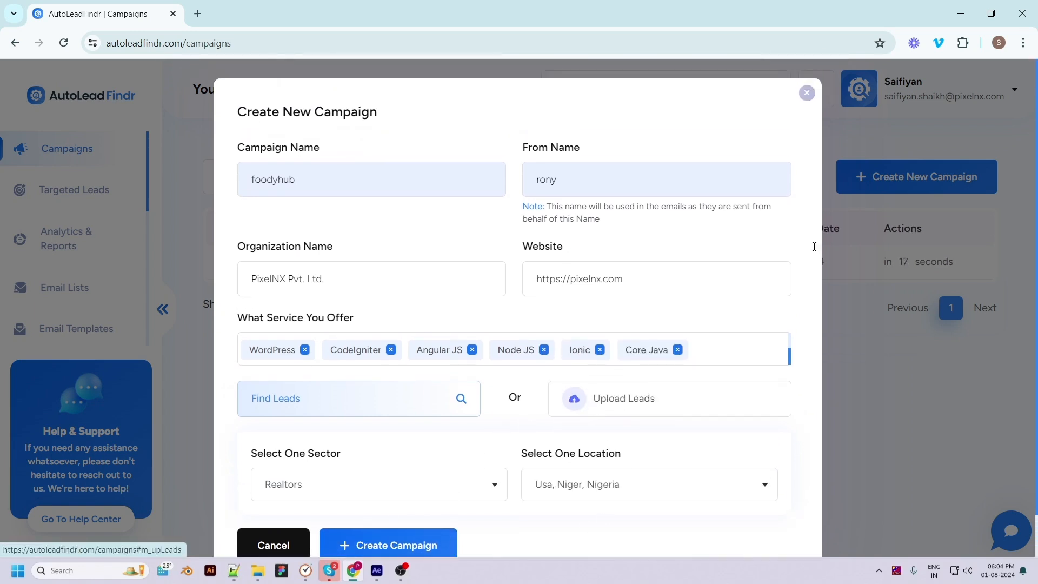
{"action": "left_click", "coordinate": [806, 93]}
Look through the available integrations for Outlook, SMTP, autoresponders, CRM and Zapier
{"action": "scroll", "coordinate": [70, 284], "scroll_direction": "down", "scroll_amount": 3}
{"action": "scroll", "coordinate": [74, 301], "scroll_direction": "up", "scroll_amount": 2}
{"action": "scroll", "coordinate": [87, 262], "scroll_direction": "down", "scroll_amount": 3}
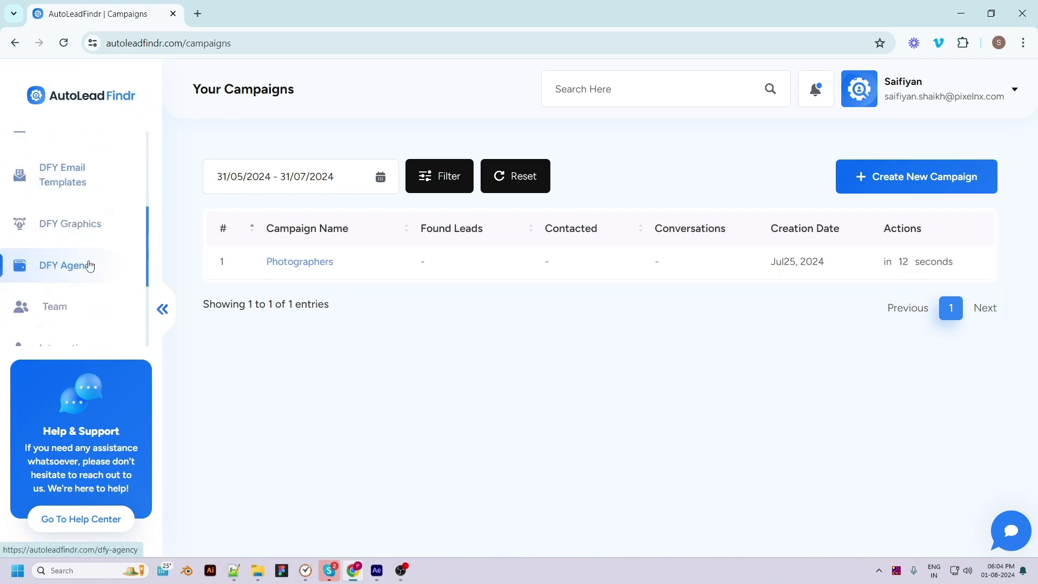
{"action": "scroll", "coordinate": [88, 251], "scroll_direction": "down", "scroll_amount": 3}
{"action": "left_click", "coordinate": [90, 223]}
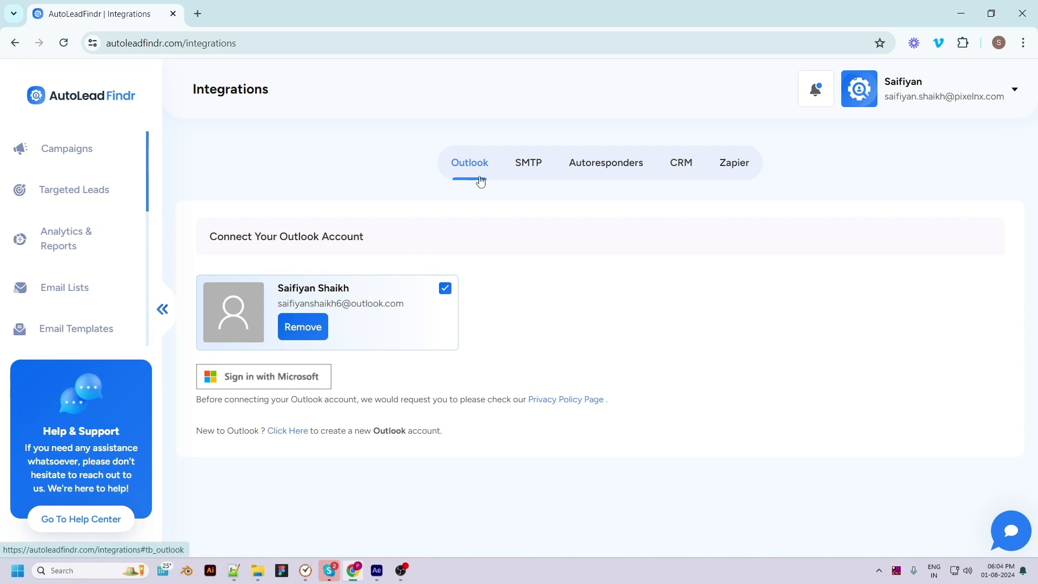
{"action": "left_click", "coordinate": [532, 171]}
{"action": "left_click", "coordinate": [601, 171]}
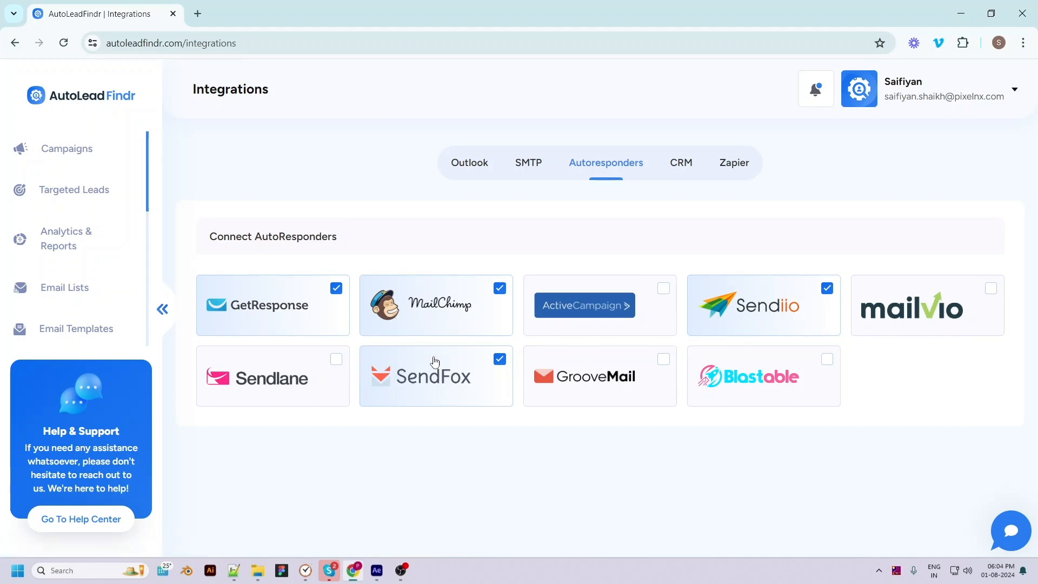
{"action": "left_click", "coordinate": [680, 172]}
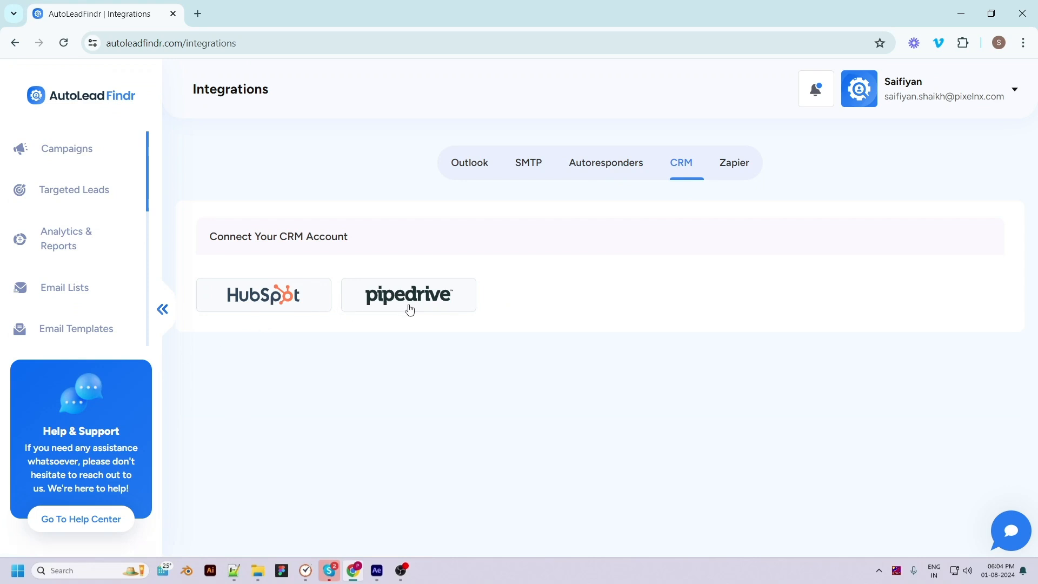
{"action": "left_click", "coordinate": [724, 168]}
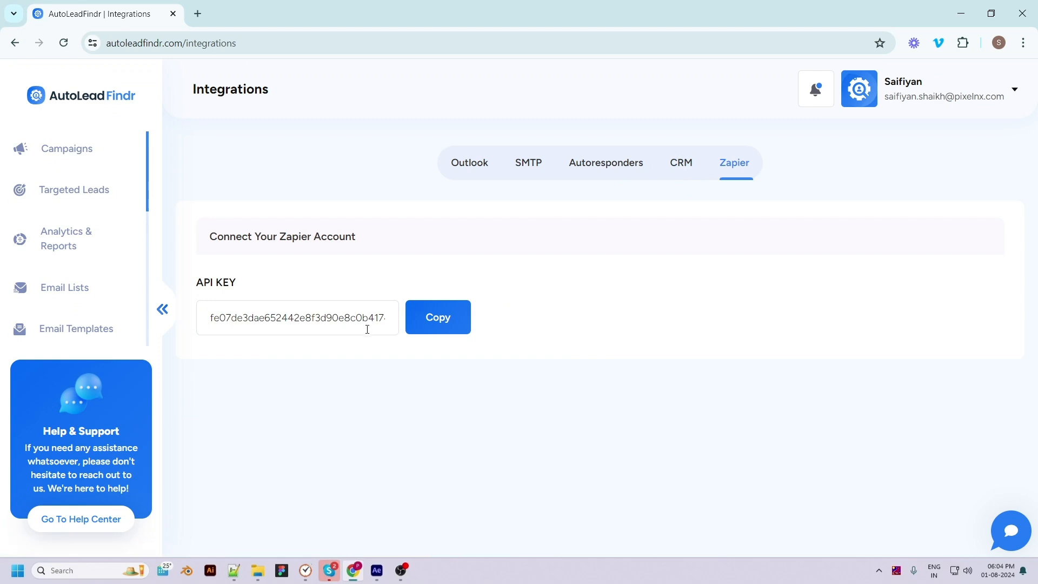
{"action": "left_click", "coordinate": [478, 167]}
Return to the campaigns, open the Photographers campaign and look through its list of found leads
{"action": "left_click", "coordinate": [66, 161]}
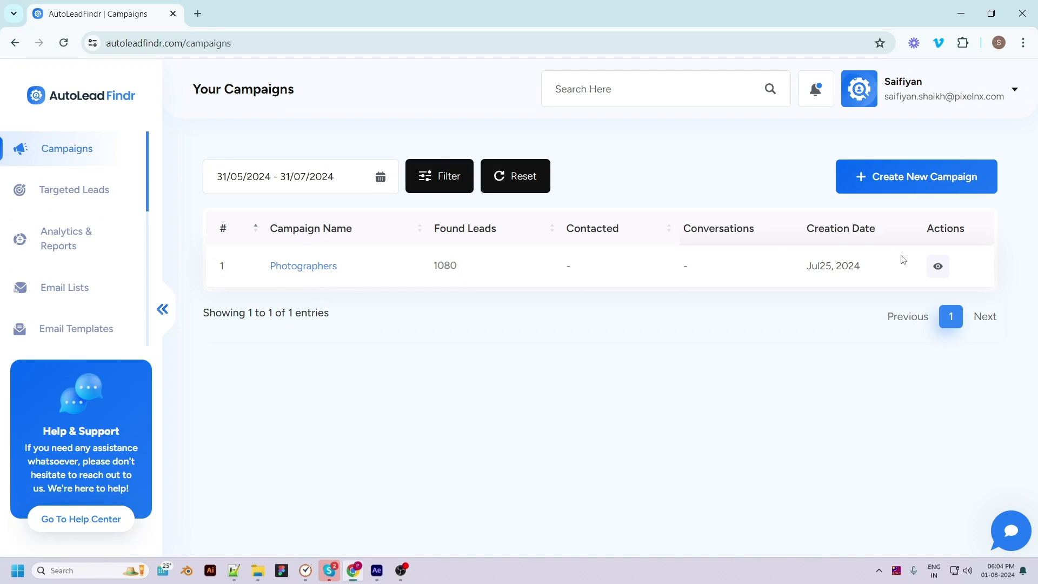
{"action": "left_click", "coordinate": [941, 272]}
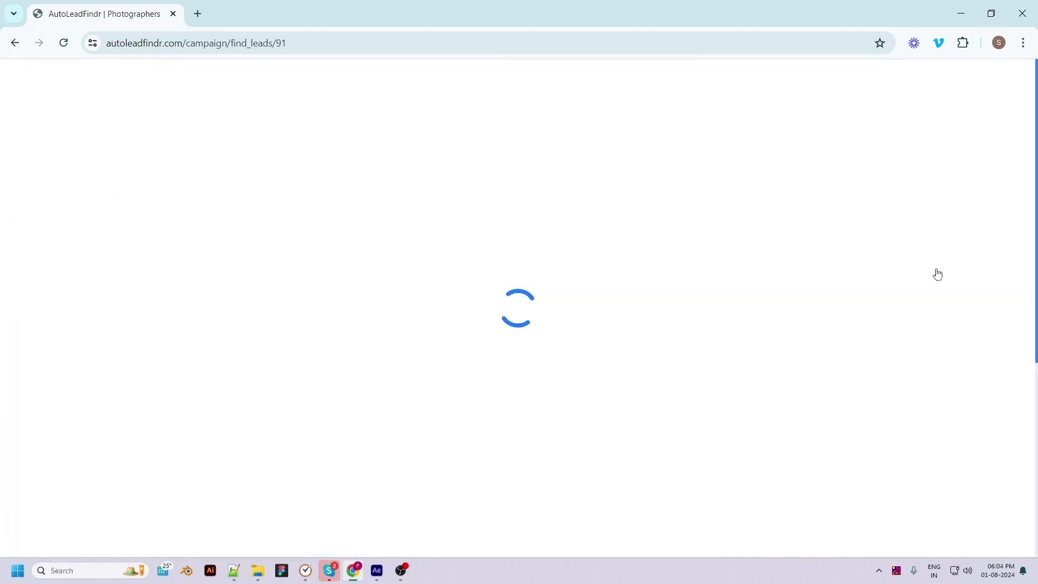
{"action": "scroll", "coordinate": [501, 519], "scroll_direction": "down", "scroll_amount": 3}
{"action": "scroll", "coordinate": [528, 305], "scroll_direction": "up", "scroll_amount": 3}
{"action": "scroll", "coordinate": [528, 304], "scroll_direction": "up", "scroll_amount": 1}
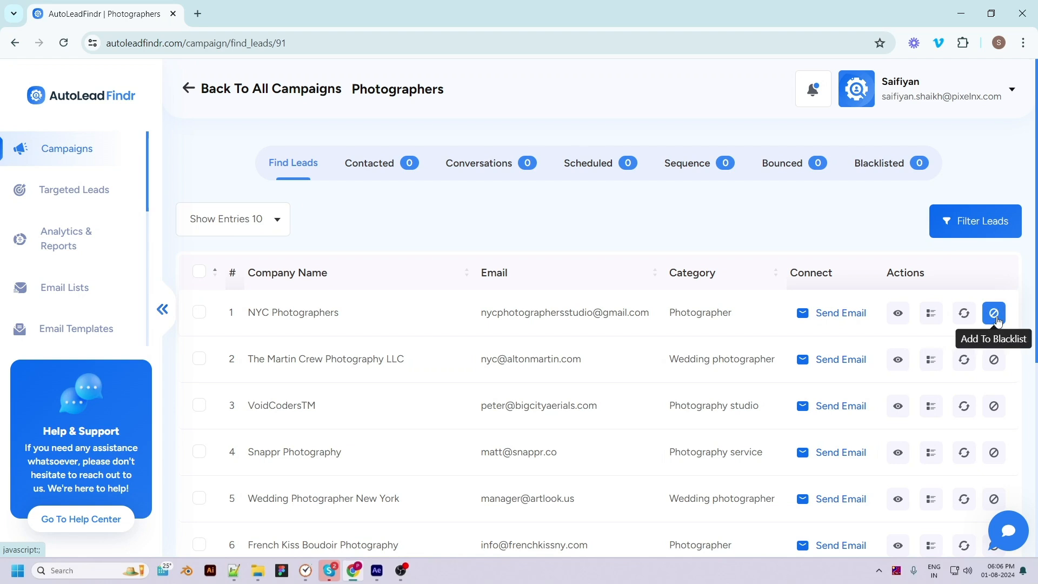
Examine the company details and additional actions of the NYC Photographers lead, and return to the lead list
{"action": "left_click", "coordinate": [896, 312]}
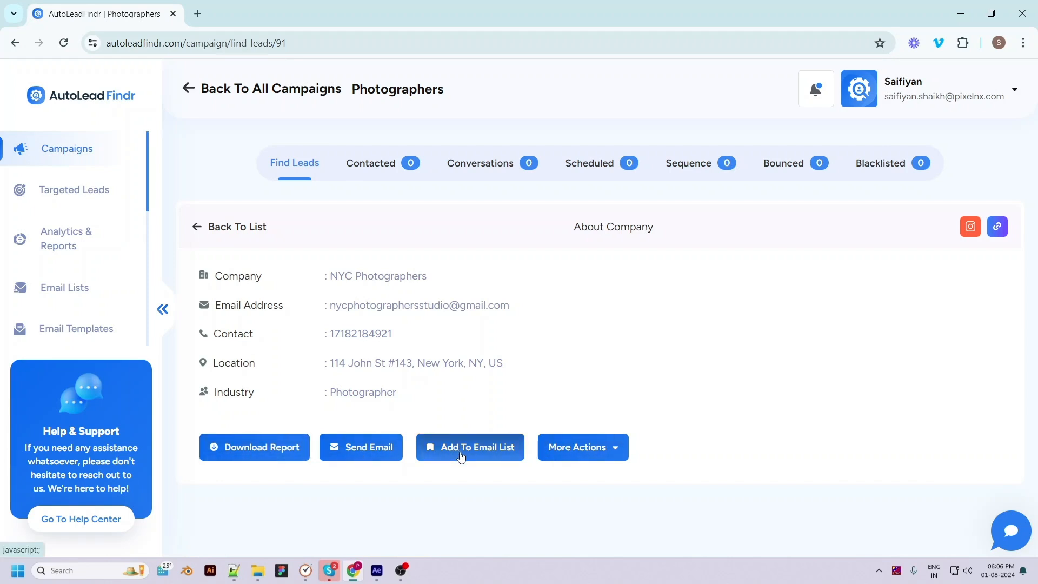
{"action": "left_click", "coordinate": [599, 457]}
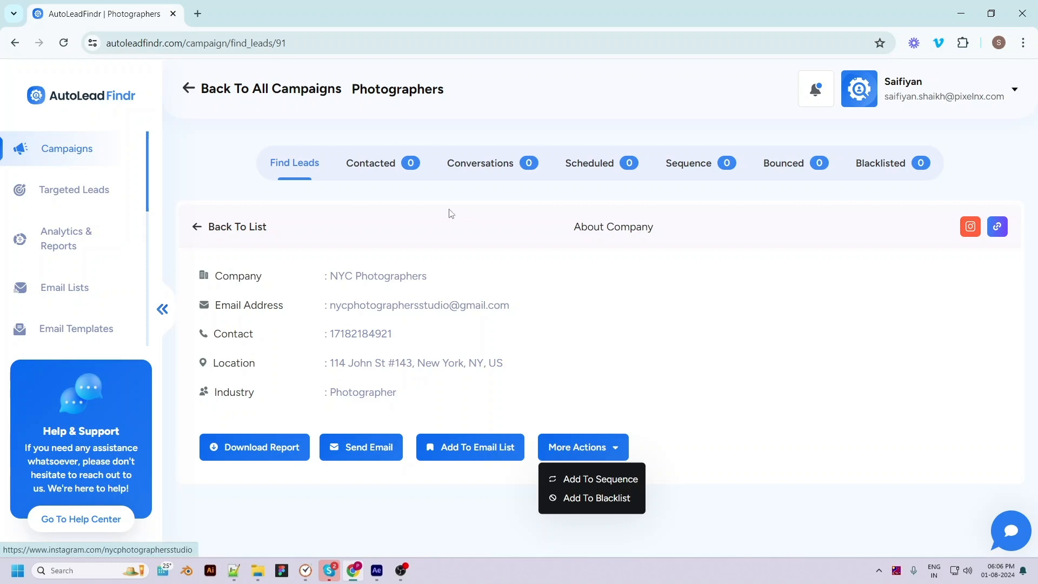
{"action": "left_click", "coordinate": [195, 227]}
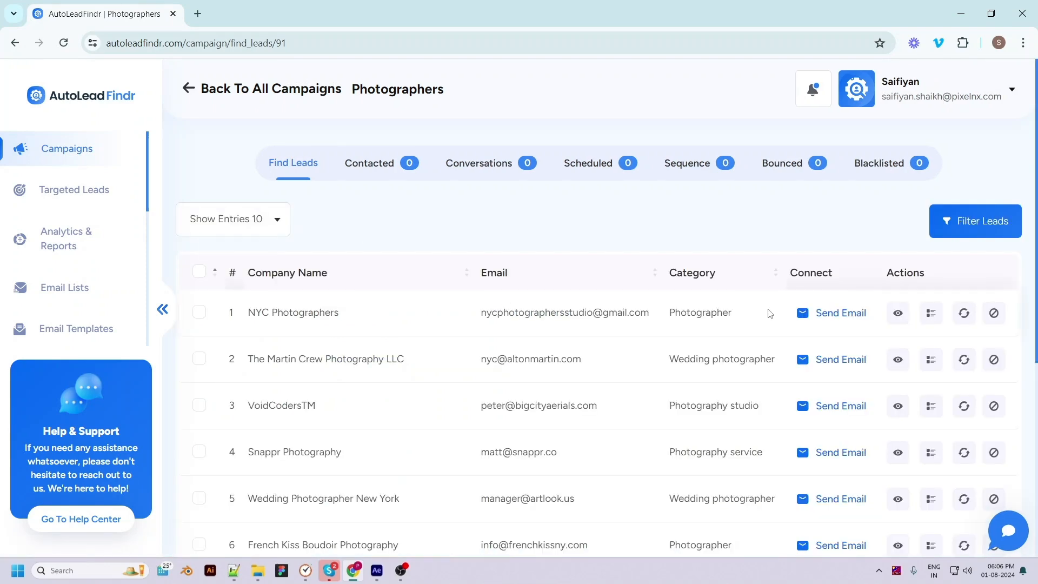
Start an email to the NYC Photographers lead and apply the saved Meeting request 1 template
{"action": "left_click", "coordinate": [806, 316]}
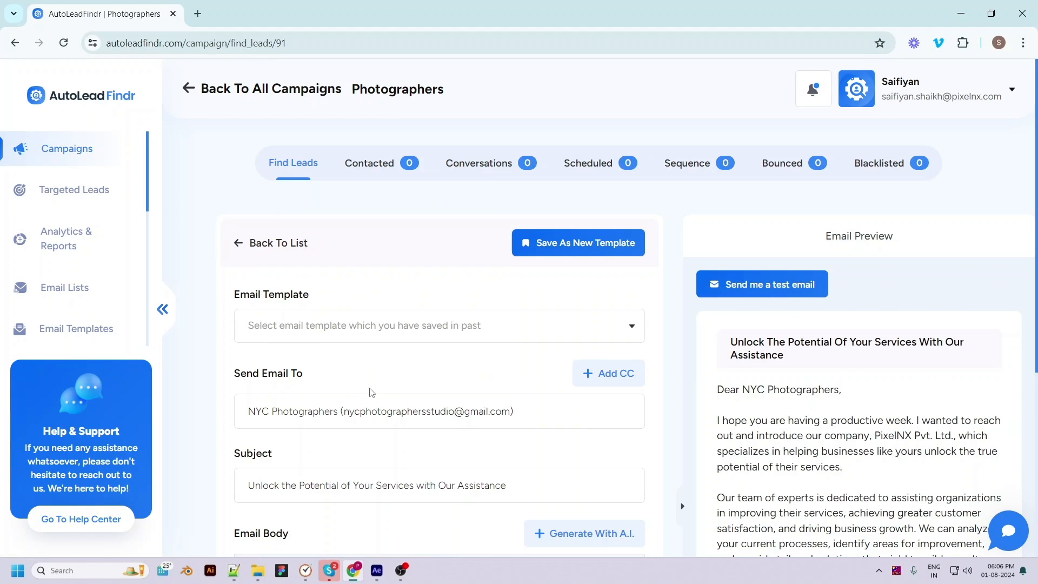
{"action": "scroll", "coordinate": [378, 395], "scroll_direction": "down", "scroll_amount": 5}
{"action": "scroll", "coordinate": [385, 403], "scroll_direction": "down", "scroll_amount": 2}
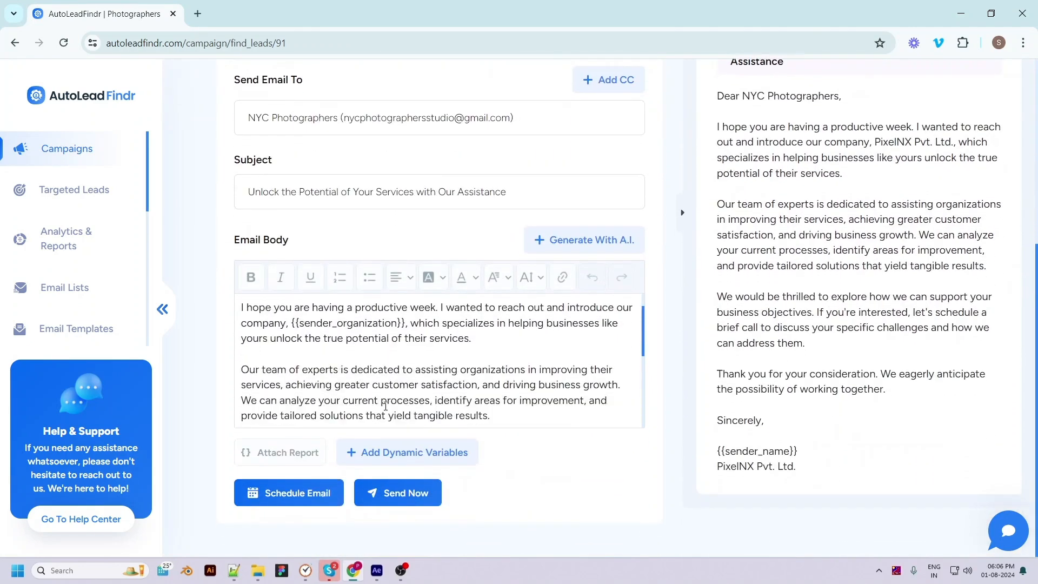
{"action": "scroll", "coordinate": [385, 408], "scroll_direction": "up", "scroll_amount": 2}
{"action": "scroll", "coordinate": [406, 374], "scroll_direction": "up", "scroll_amount": 3}
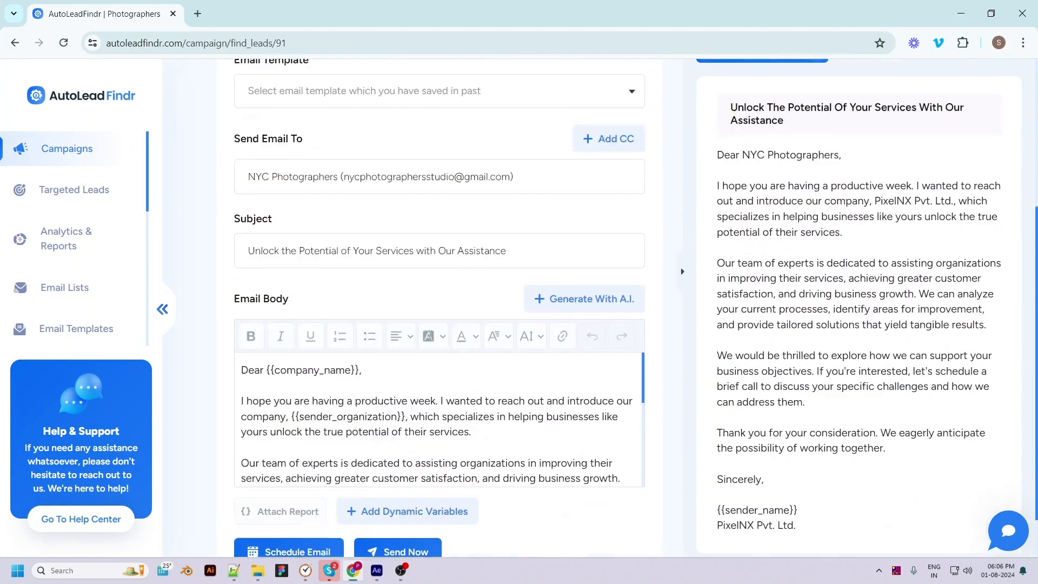
{"action": "left_click", "coordinate": [444, 171]}
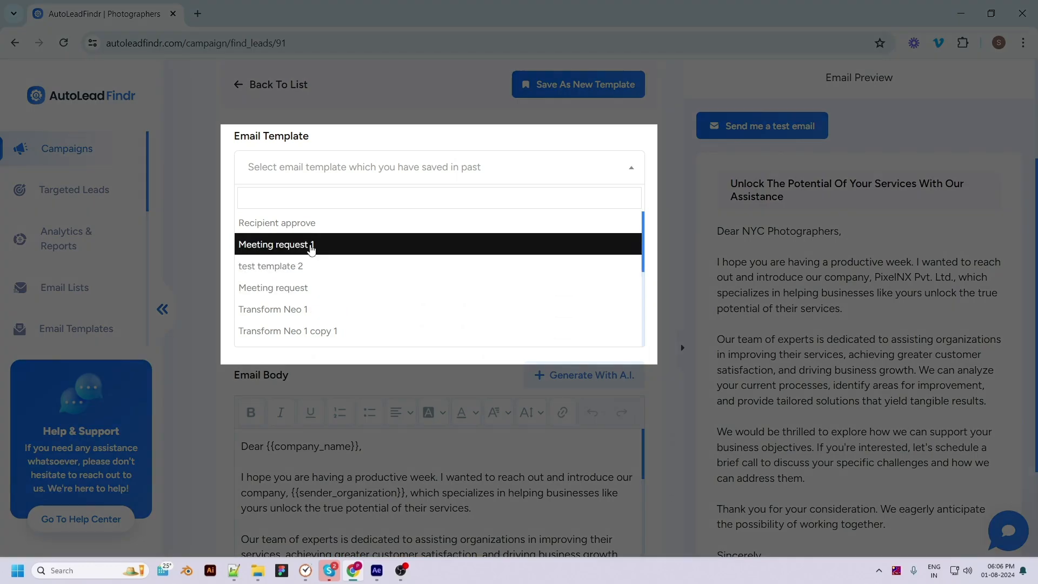
{"action": "left_click", "coordinate": [311, 246]}
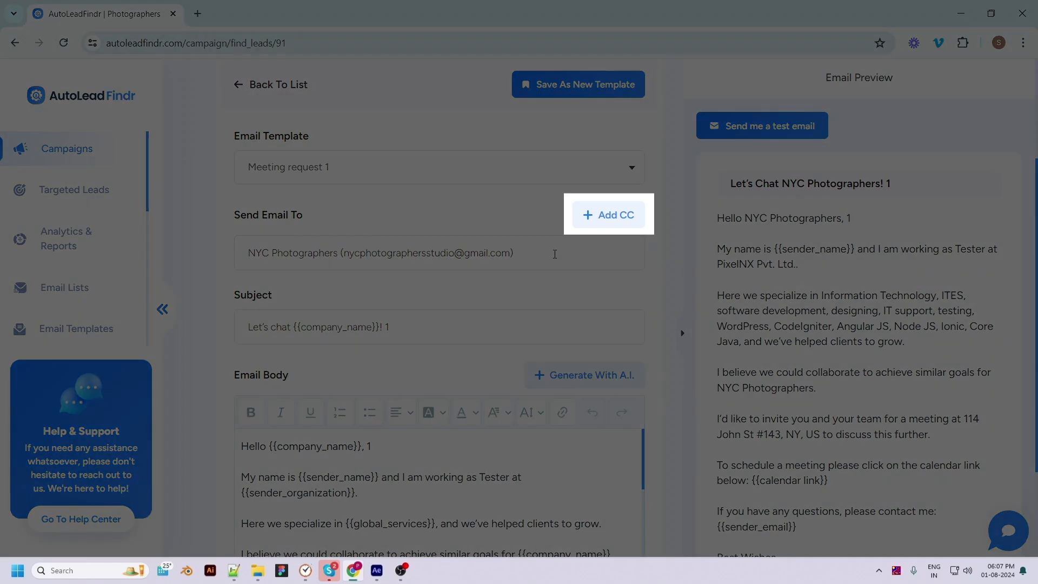
Append "hello" to the email subject and shorten the {{sender_organization}} variable in the body to "{{sender_org"
{"action": "scroll", "coordinate": [487, 475], "scroll_direction": "down", "scroll_amount": 3}
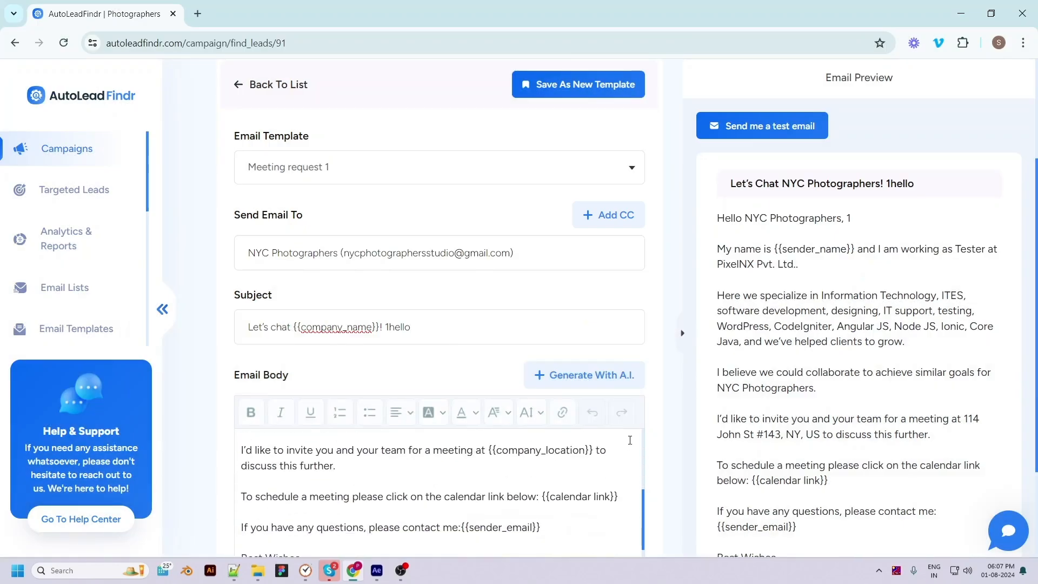
{"action": "scroll", "coordinate": [663, 431], "scroll_direction": "down", "scroll_amount": 3}
{"action": "scroll", "coordinate": [484, 345], "scroll_direction": "up", "scroll_amount": 2}
{"action": "left_click", "coordinate": [482, 347]}
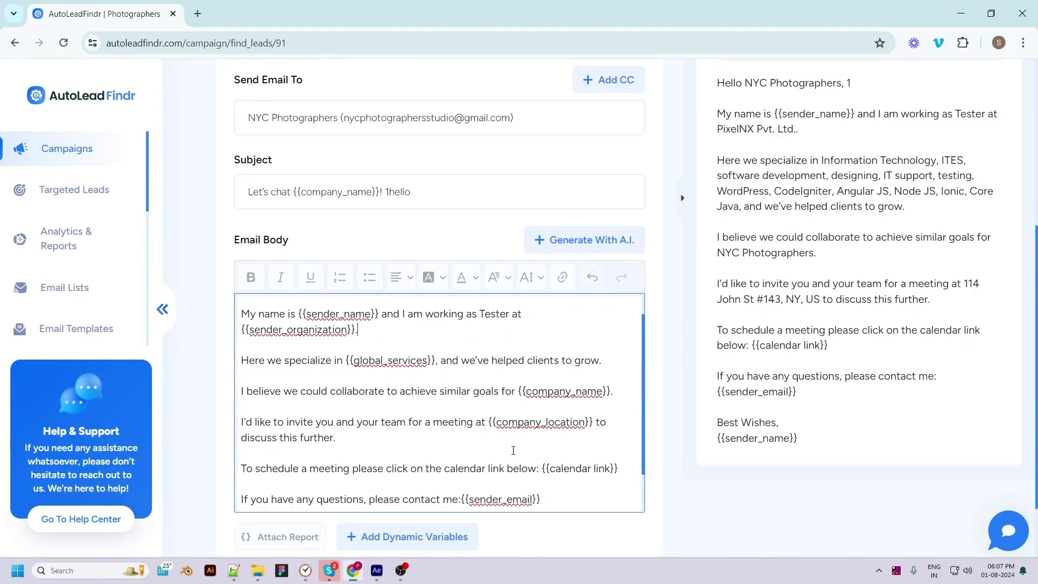
{"action": "key", "text": "BackSpace"}
{"action": "key", "text": "BackSpace"}
{"action": "key", "text": "BackSpace"}
{"action": "key", "text": "BackSpace"}
{"action": "key", "text": "BackSpace"}
{"action": "key", "text": "BackSpace"}
{"action": "key", "text": "BackSpace"}
{"action": "key", "text": "BackSpace"}
{"action": "key", "text": "BackSpace"}
{"action": "key", "text": "BackSpace"}
{"action": "key", "text": "BackSpace"}
{"action": "key", "text": "BackSpace"}
{"action": "key", "text": "BackSpace"}
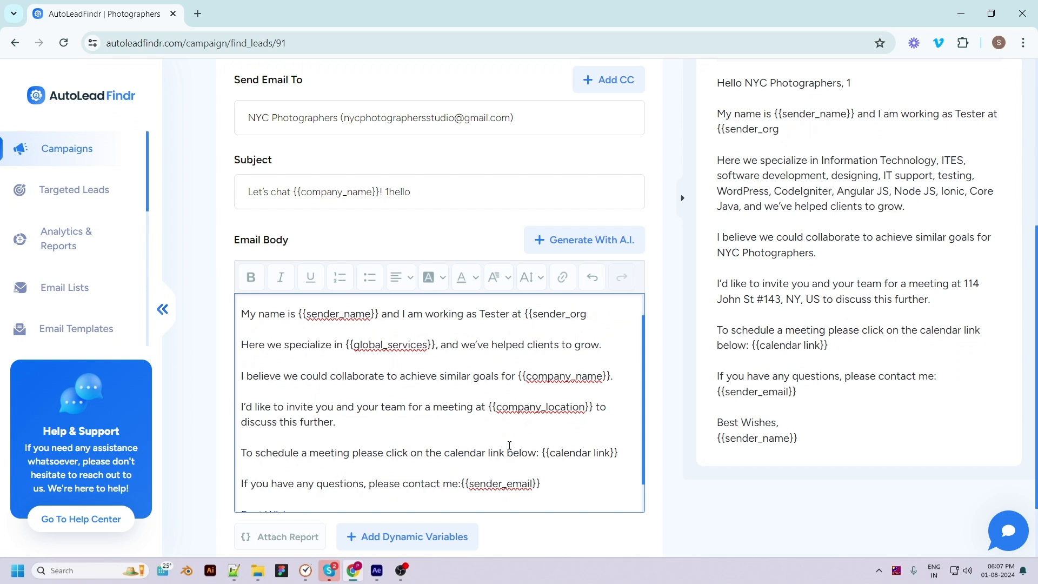
Generate a new email body with A.I. and read through the text down to the signature
{"action": "left_click", "coordinate": [561, 246]}
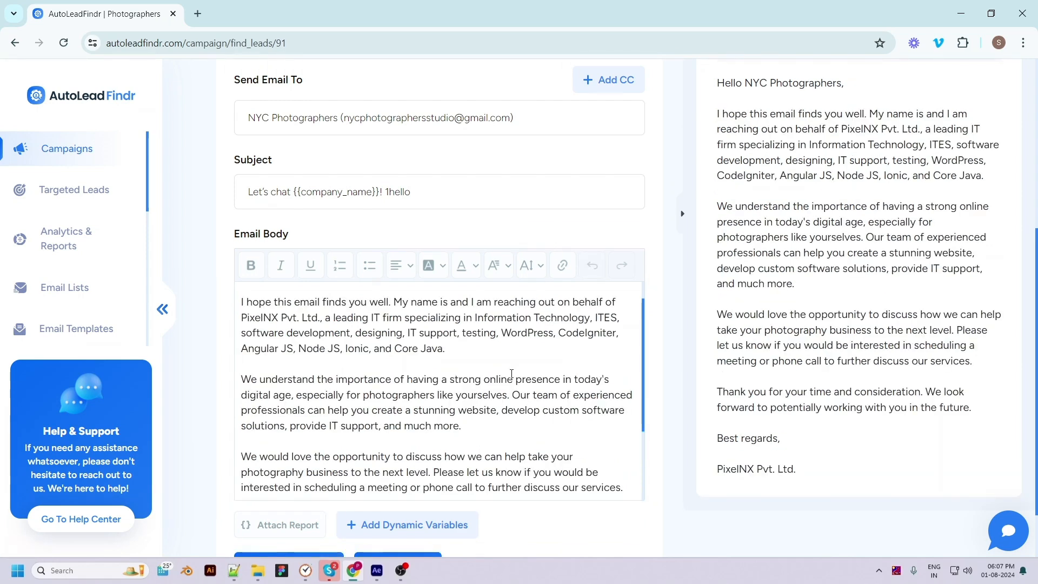
{"action": "scroll", "coordinate": [514, 371], "scroll_direction": "up", "scroll_amount": 1}
{"action": "scroll", "coordinate": [461, 437], "scroll_direction": "up", "scroll_amount": 1}
{"action": "scroll", "coordinate": [461, 438], "scroll_direction": "down", "scroll_amount": 2}
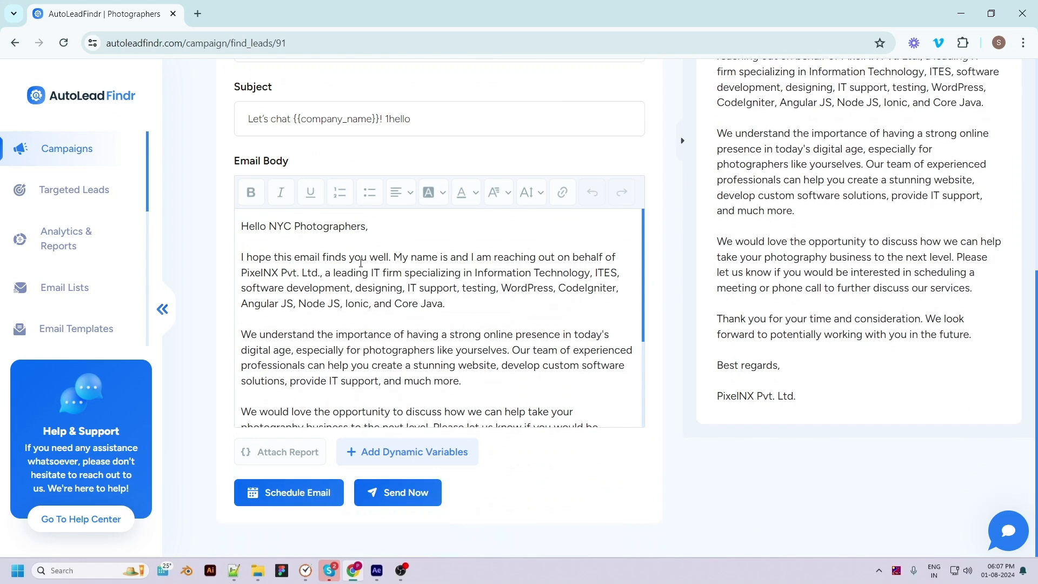
{"action": "scroll", "coordinate": [360, 265], "scroll_direction": "down", "scroll_amount": 5}
{"action": "scroll", "coordinate": [349, 289], "scroll_direction": "up", "scroll_amount": 5}
{"action": "scroll", "coordinate": [347, 389], "scroll_direction": "down", "scroll_amount": 2}
{"action": "scroll", "coordinate": [349, 392], "scroll_direction": "up", "scroll_amount": 1}
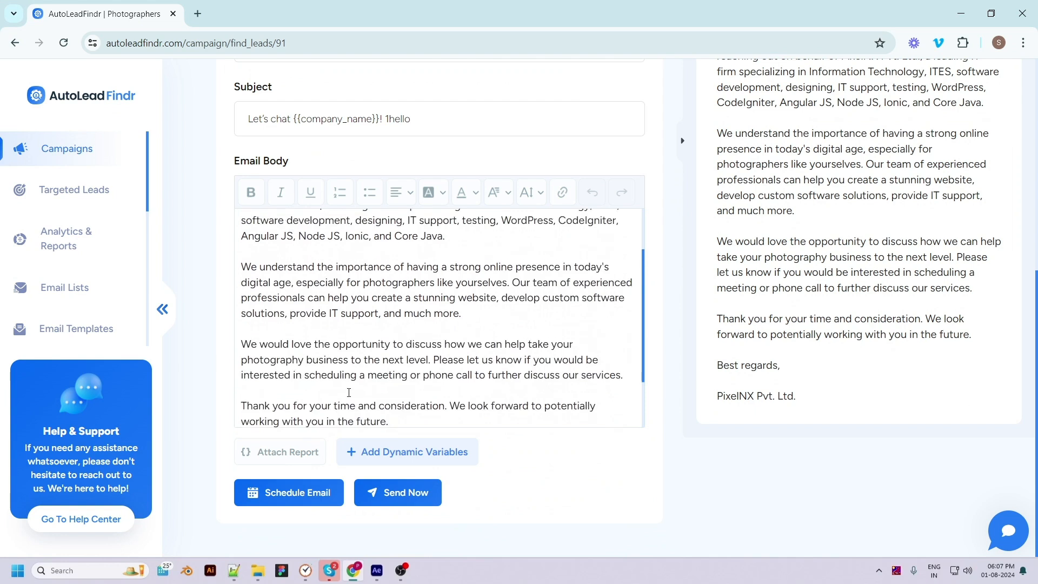
{"action": "scroll", "coordinate": [448, 330], "scroll_direction": "down", "scroll_amount": 2}
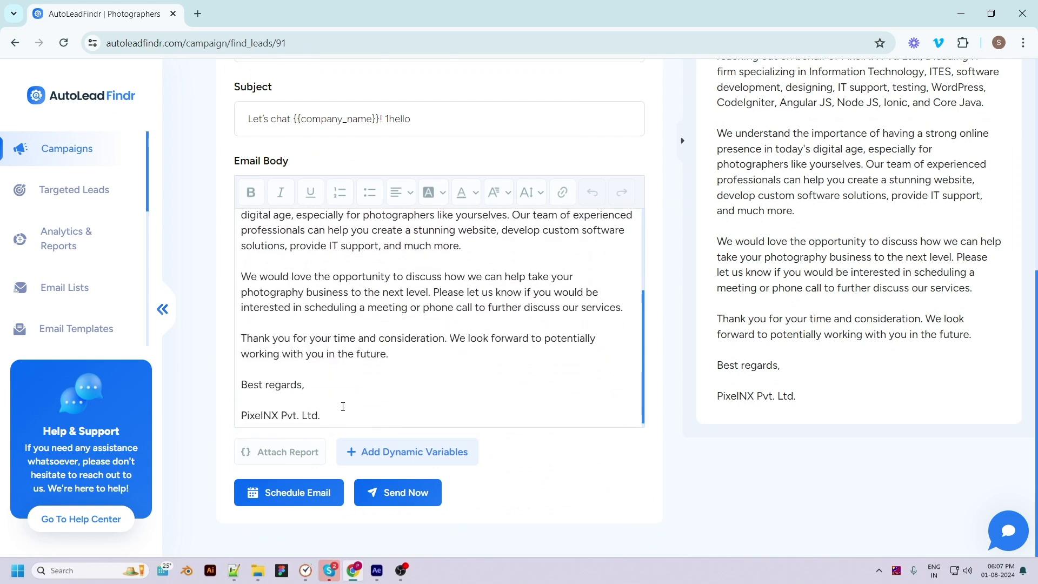
{"action": "scroll", "coordinate": [343, 400], "scroll_direction": "down", "scroll_amount": 1}
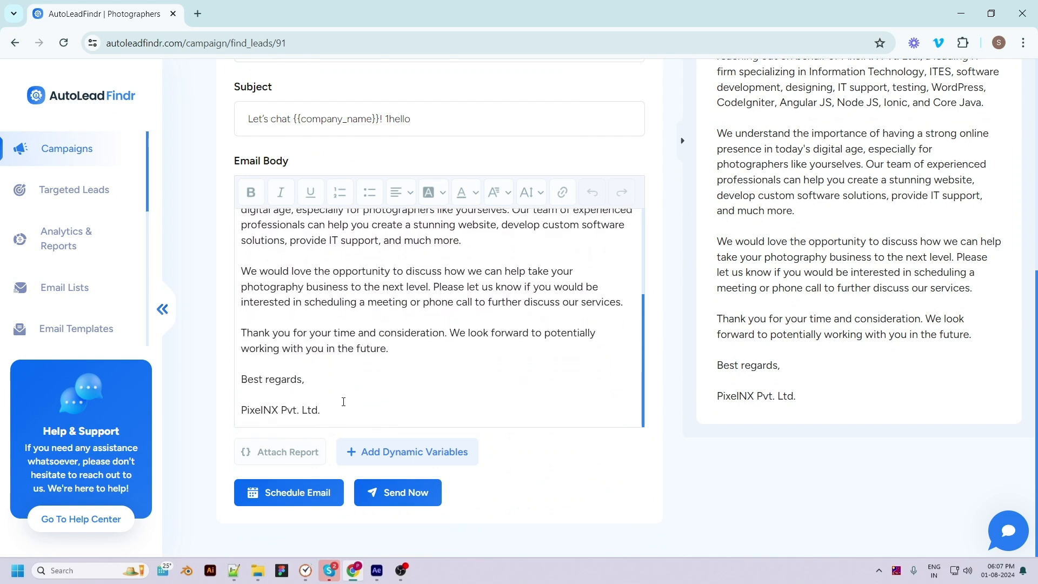
Look at the options for attaching an AutoLeadFindr report or a custom file, and leave without attaching anything
{"action": "left_click", "coordinate": [285, 452]}
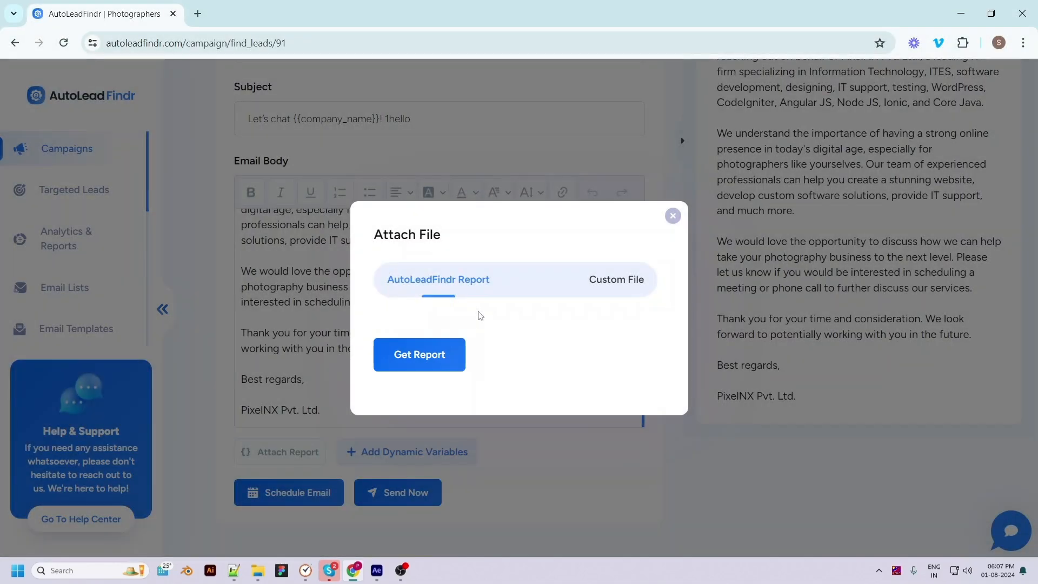
{"action": "left_click", "coordinate": [597, 282]}
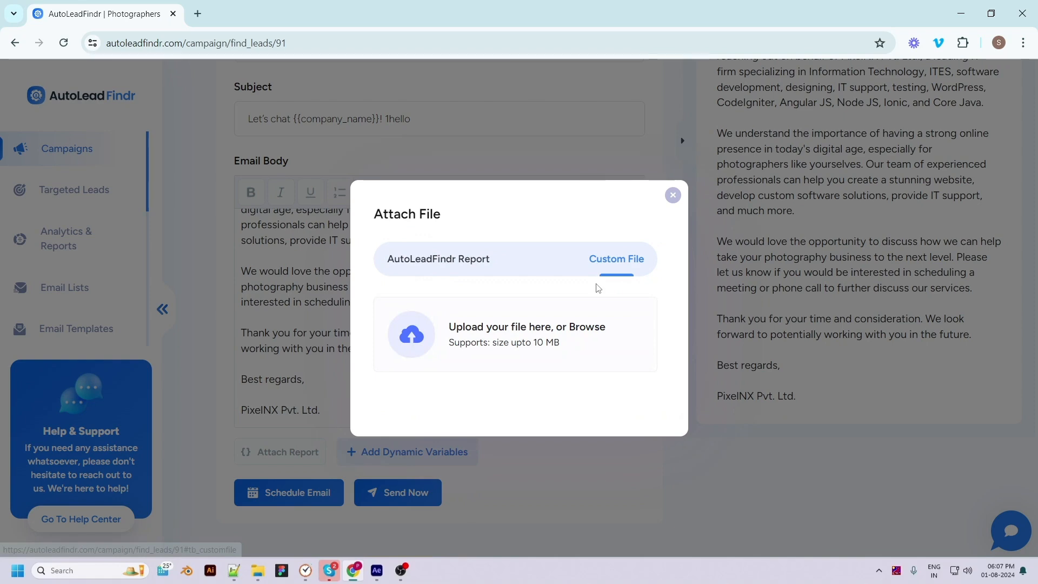
{"action": "left_click", "coordinate": [672, 195]}
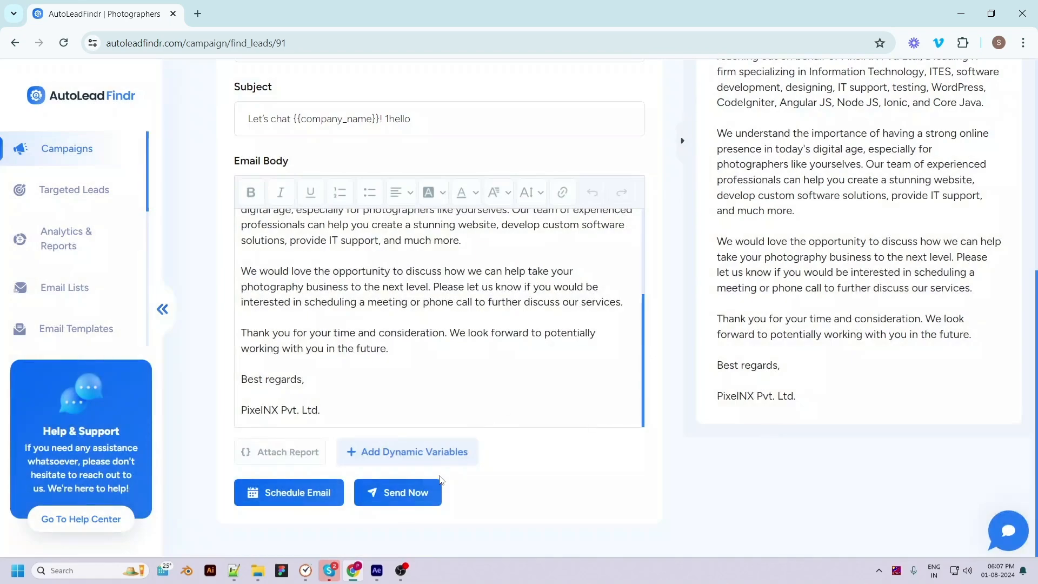
Insert the {{company_name}} dynamic variable at the start of the email body
{"action": "left_click", "coordinate": [430, 454]}
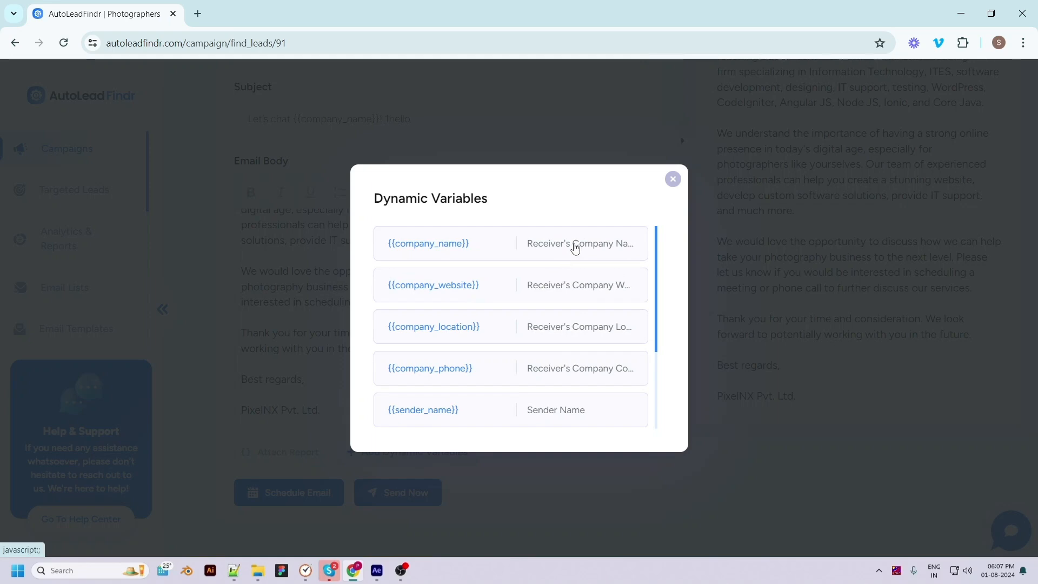
{"action": "left_click", "coordinate": [575, 249]}
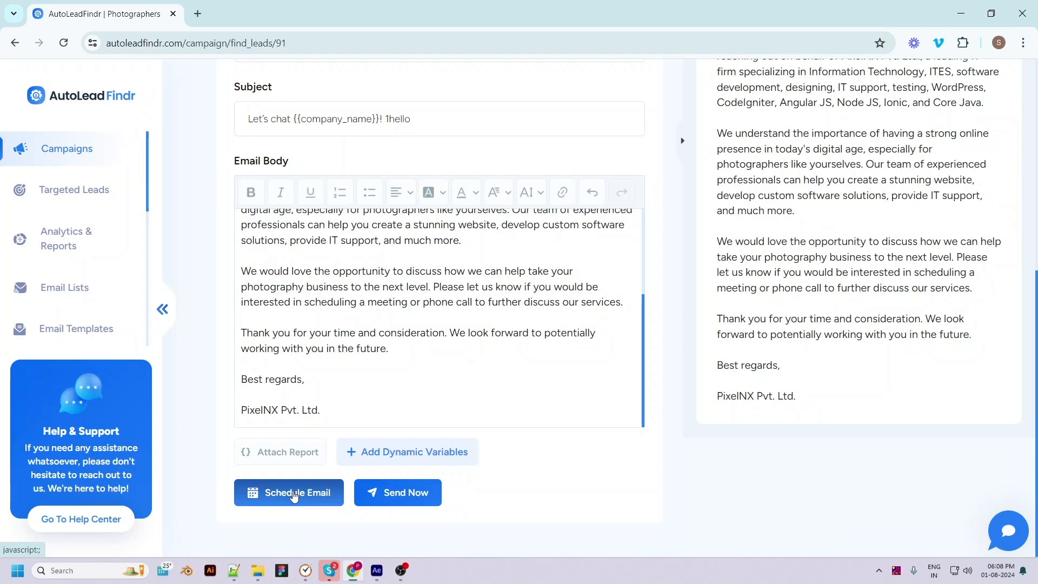
{"action": "left_click", "coordinate": [417, 498]}
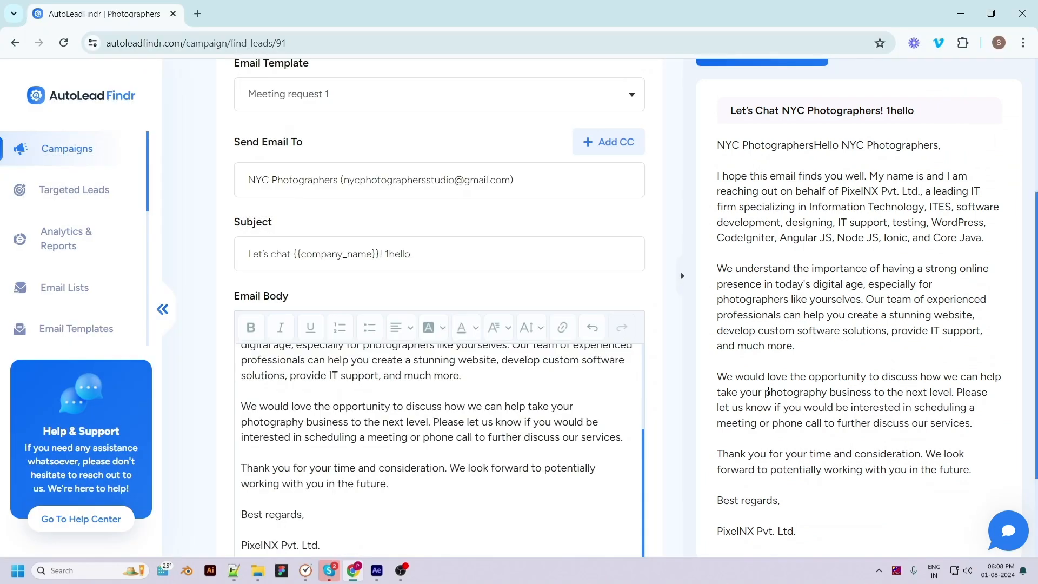
Start scheduling the composed email and set its UTC offset to (UTC+05:45) Kathmandu
{"action": "scroll", "coordinate": [798, 420], "scroll_direction": "up", "scroll_amount": 4}
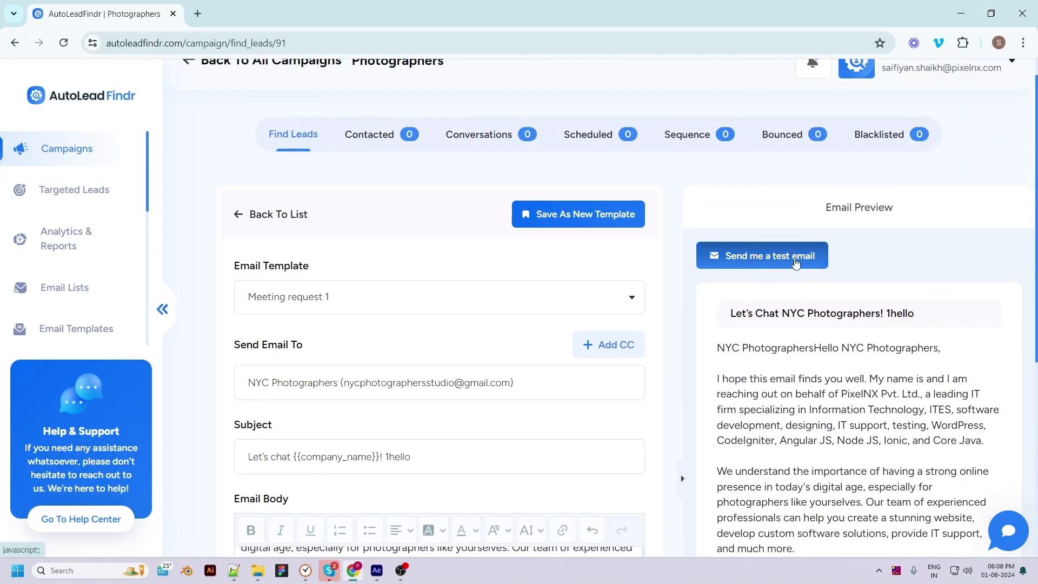
{"action": "scroll", "coordinate": [674, 532], "scroll_direction": "down", "scroll_amount": 6}
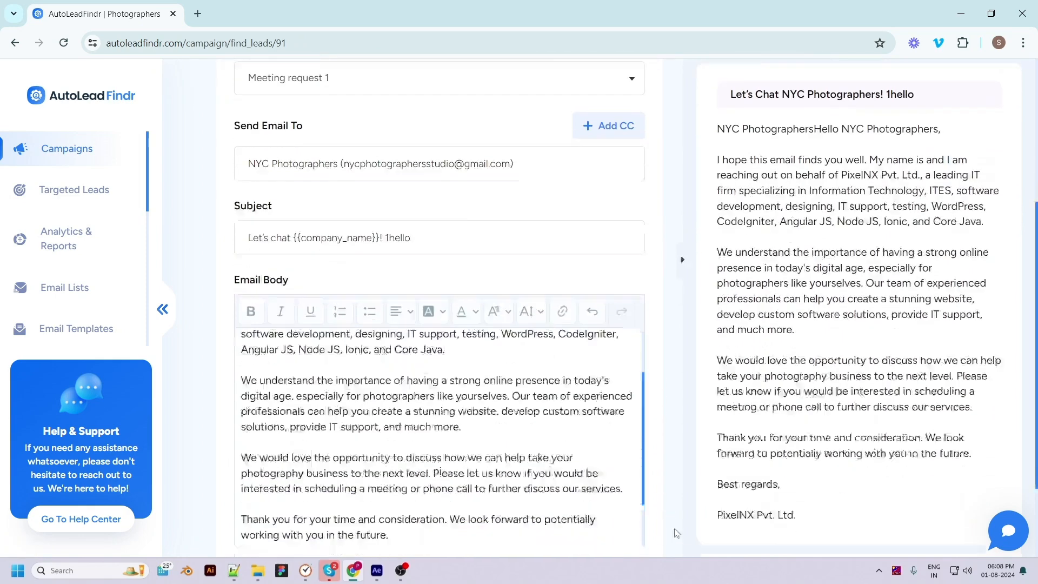
{"action": "left_click", "coordinate": [296, 498]}
{"action": "left_click", "coordinate": [466, 270]}
{"action": "left_click", "coordinate": [486, 413]}
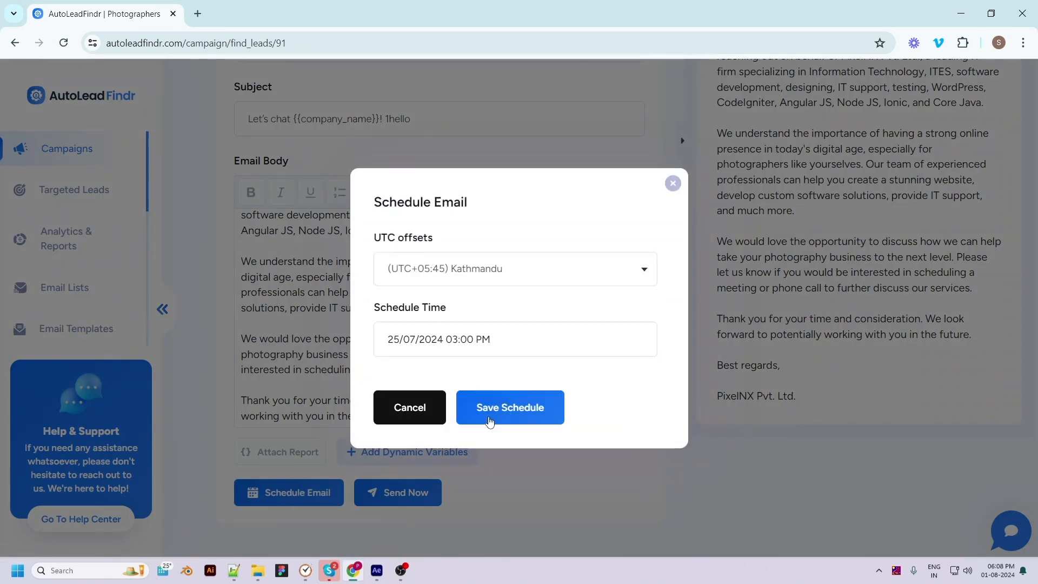
Choose the send date and time for the scheduled email and save the schedule
{"action": "left_click", "coordinate": [452, 343]}
{"action": "left_click", "coordinate": [427, 526]}
{"action": "left_click", "coordinate": [420, 472]}
{"action": "left_click", "coordinate": [469, 527]}
{"action": "left_click", "coordinate": [459, 482]}
{"action": "left_click", "coordinate": [509, 528]}
{"action": "left_click", "coordinate": [505, 548]}
{"action": "scroll", "coordinate": [517, 540], "scroll_direction": "down", "scroll_amount": 1}
{"action": "left_click", "coordinate": [518, 540]}
{"action": "left_click", "coordinate": [497, 416]}
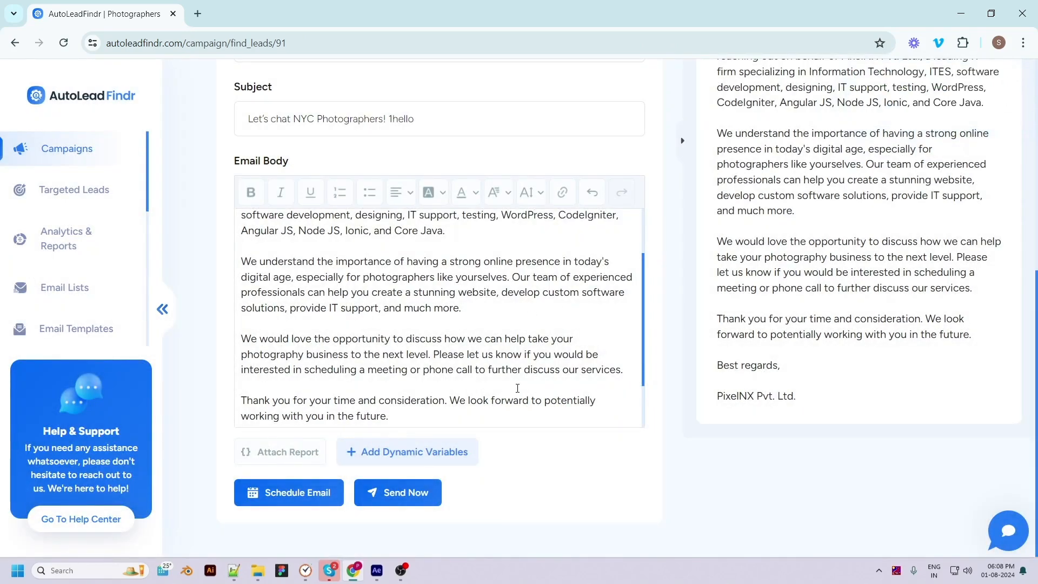
Send the composed email to NYC Photographers immediately
{"action": "scroll", "coordinate": [517, 387], "scroll_direction": "up", "scroll_amount": 3}
{"action": "scroll", "coordinate": [562, 190], "scroll_direction": "up", "scroll_amount": 1}
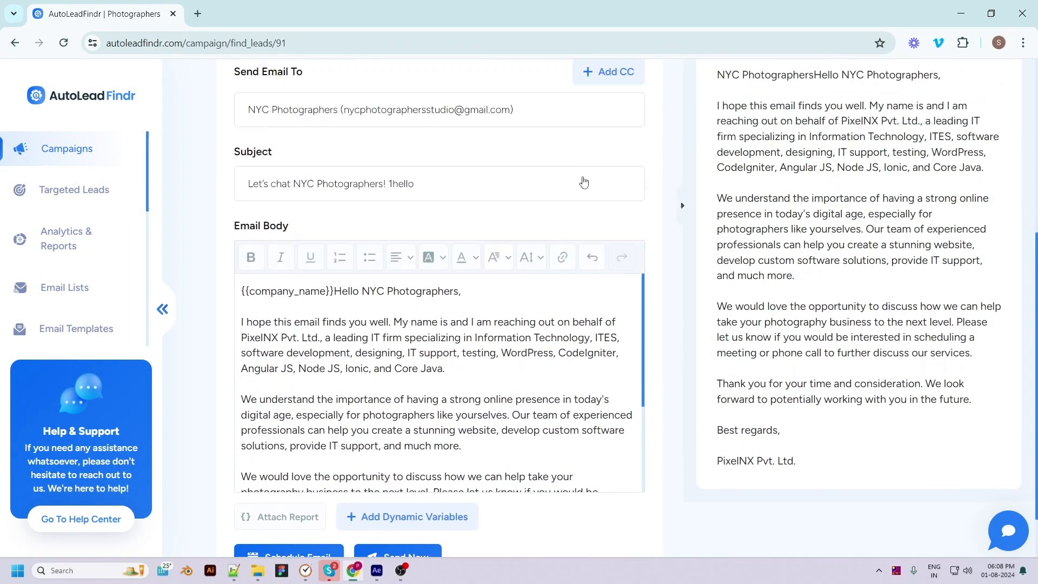
{"action": "scroll", "coordinate": [562, 190], "scroll_direction": "up", "scroll_amount": 6}
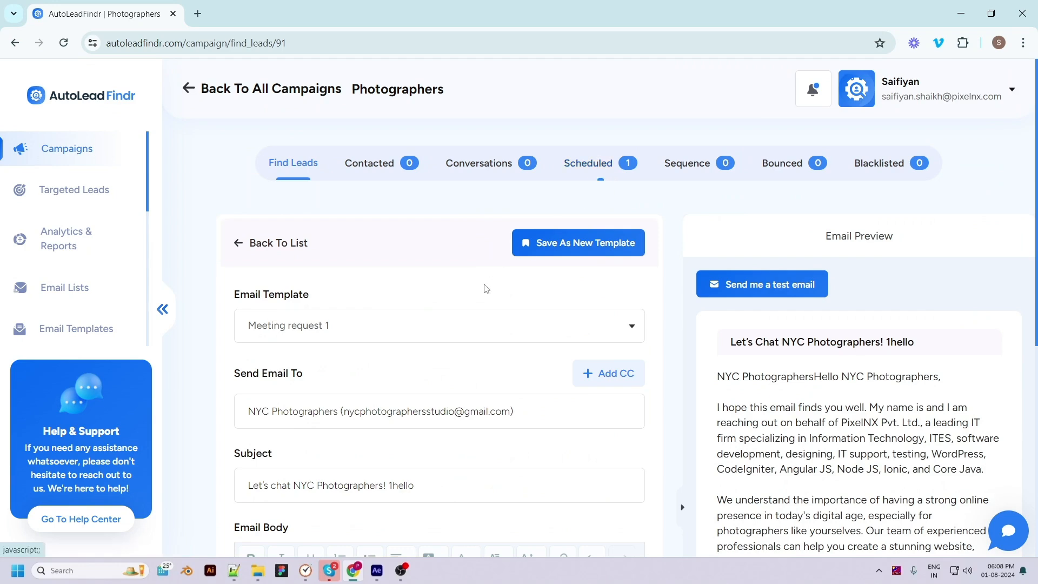
{"action": "scroll", "coordinate": [481, 343], "scroll_direction": "down", "scroll_amount": 8}
{"action": "scroll", "coordinate": [595, 537], "scroll_direction": "down", "scroll_amount": 2}
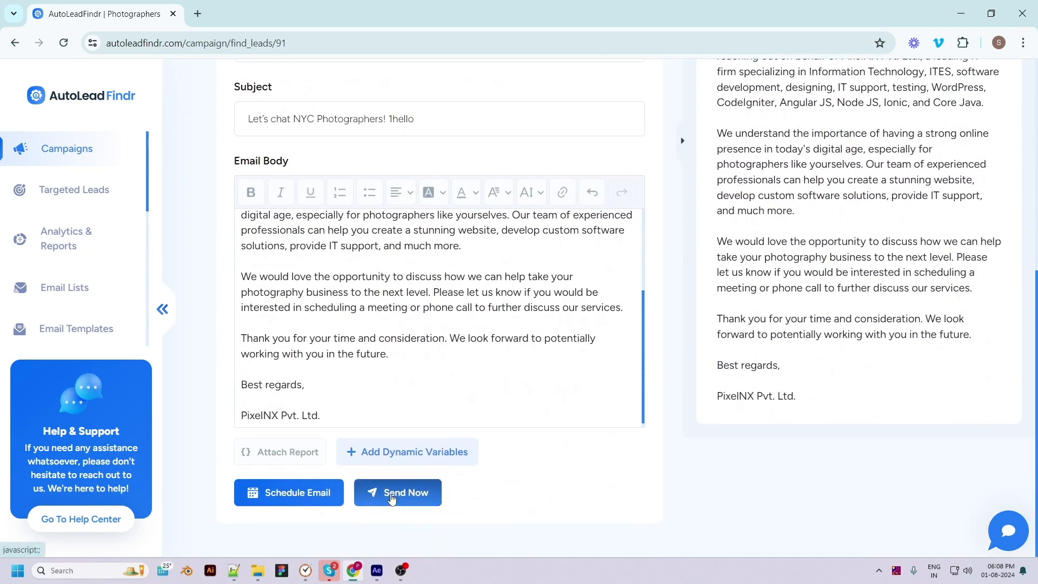
{"action": "left_click", "coordinate": [392, 499]}
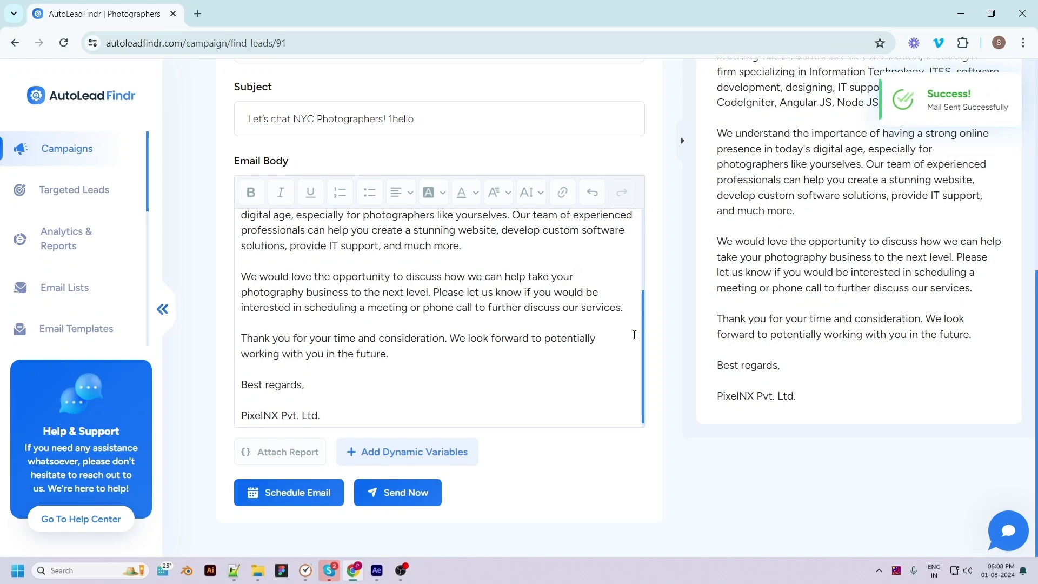
View the email thread with NYC Photographers among the contacted leads and return to the contact list
{"action": "scroll", "coordinate": [632, 349], "scroll_direction": "up", "scroll_amount": 6}
{"action": "left_click", "coordinate": [367, 137]}
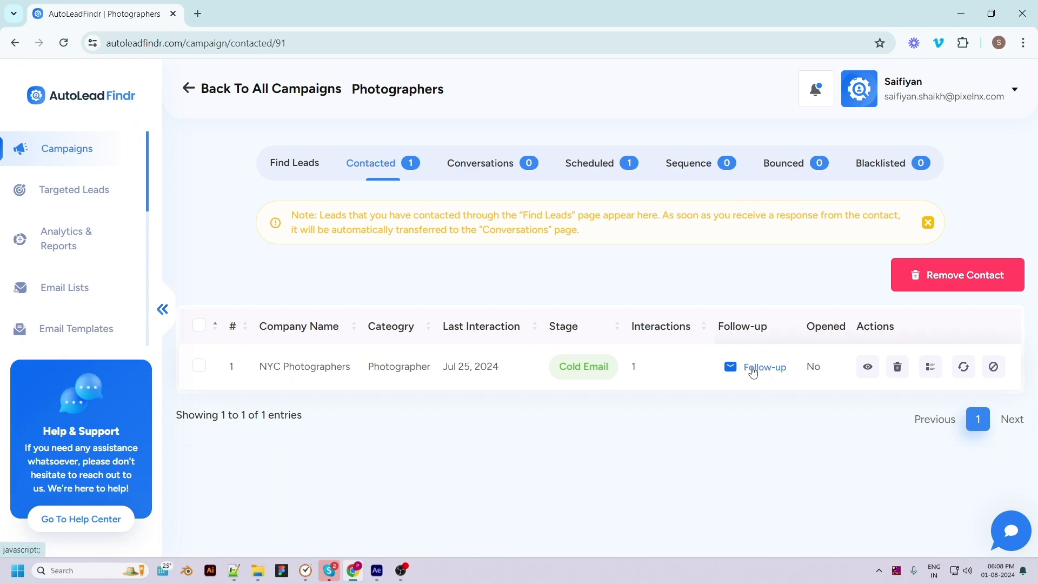
{"action": "left_click", "coordinate": [867, 367]}
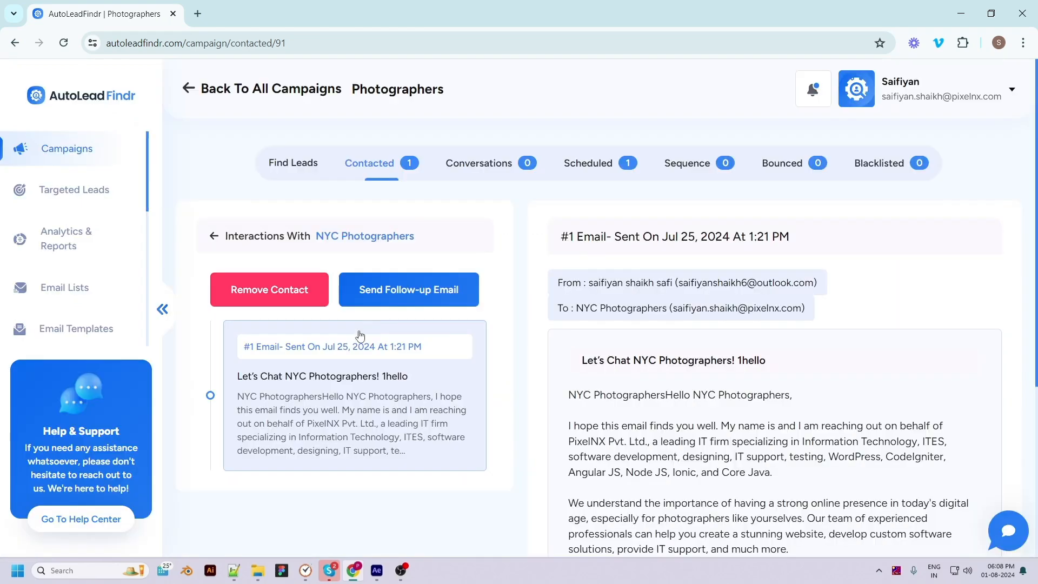
{"action": "left_click", "coordinate": [215, 238]}
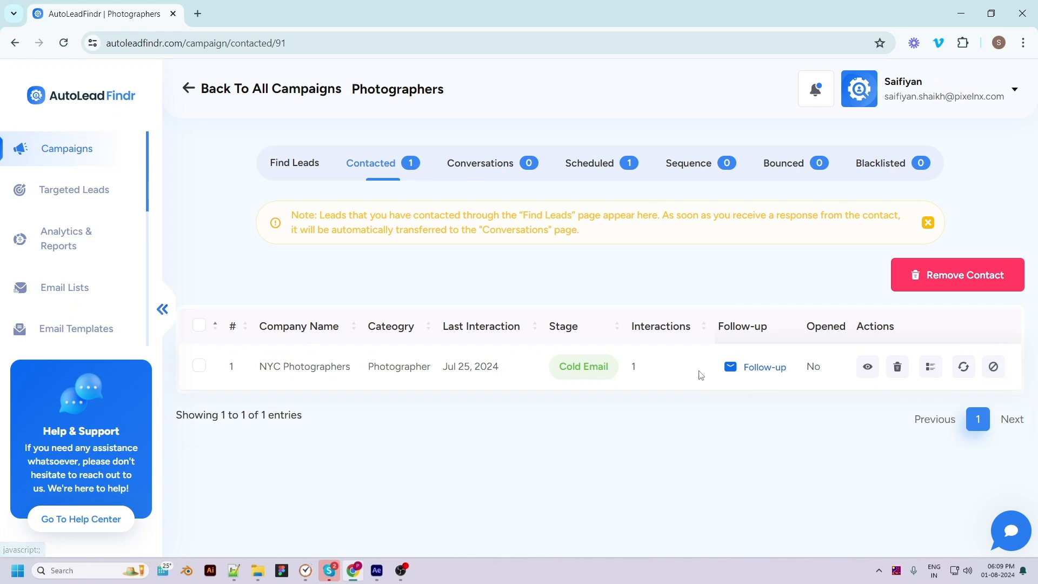
Start a follow-up email to NYC Photographers using the "carwahing copy 1" template, sent as Reply To Current Thread
{"action": "left_click", "coordinate": [730, 368]}
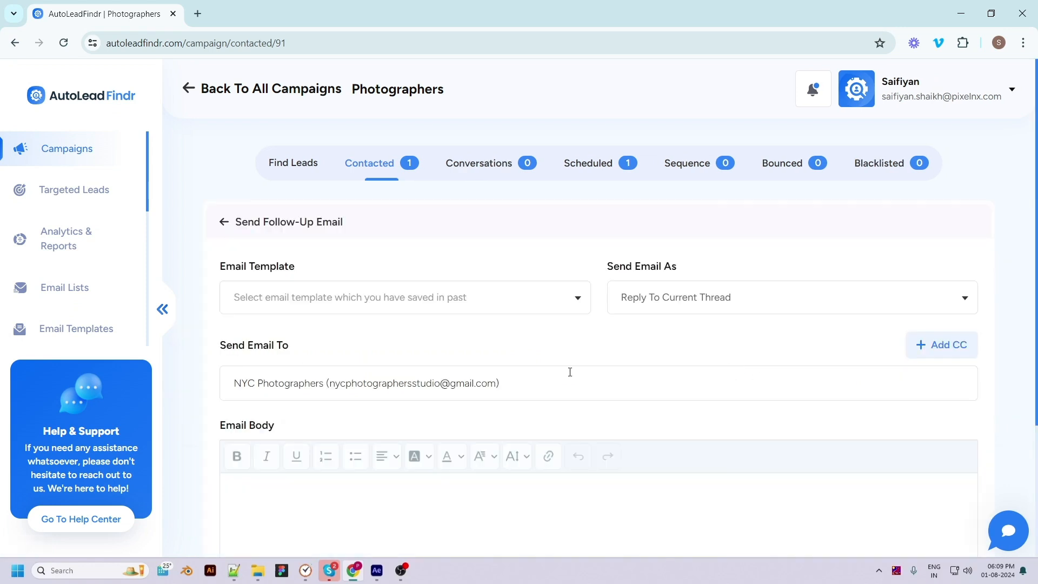
{"action": "left_click", "coordinate": [384, 303]}
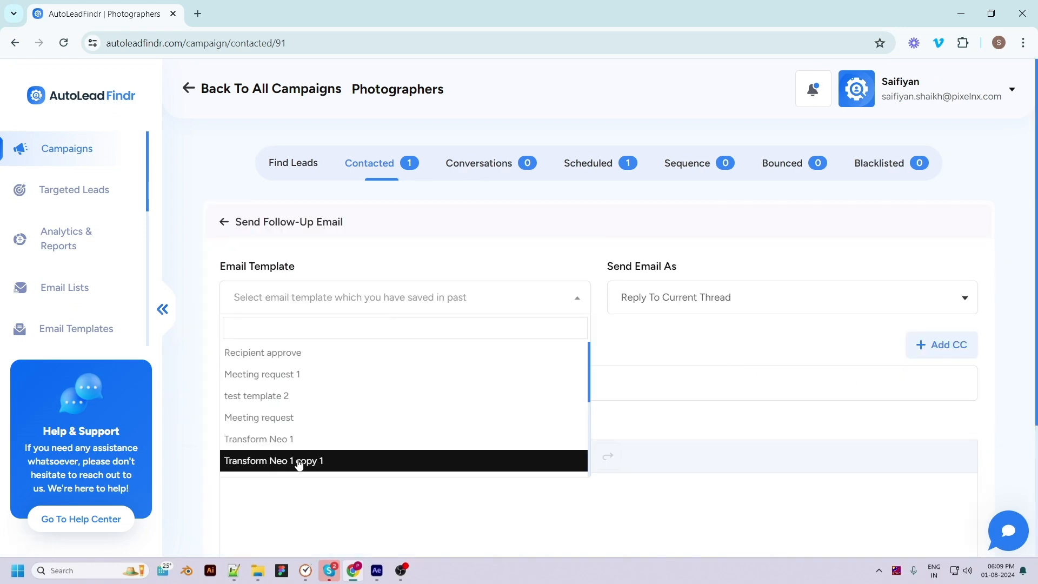
{"action": "scroll", "coordinate": [310, 425], "scroll_direction": "down", "scroll_amount": 3}
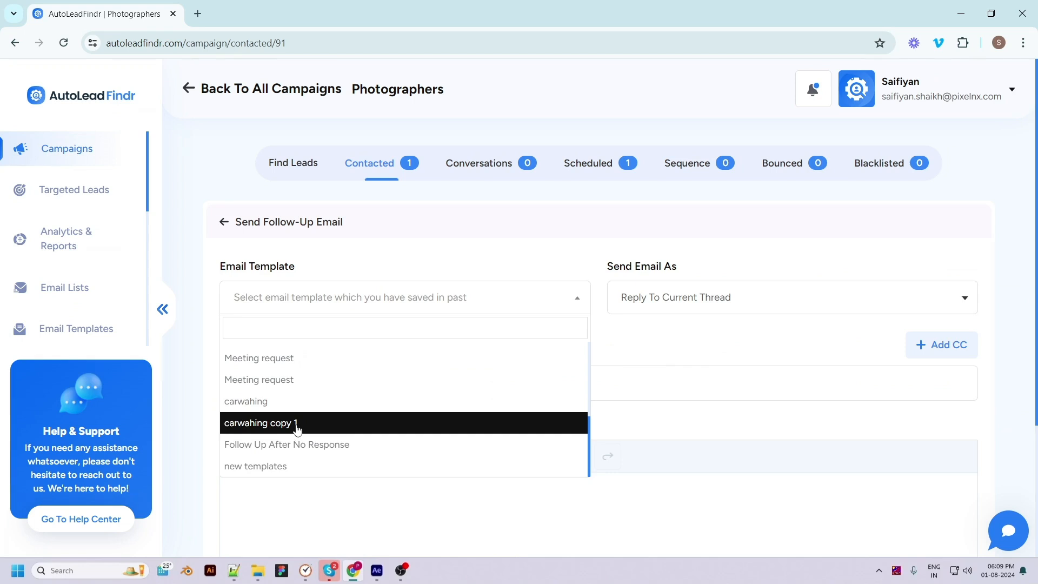
{"action": "left_click", "coordinate": [297, 425]}
{"action": "left_click", "coordinate": [700, 299]}
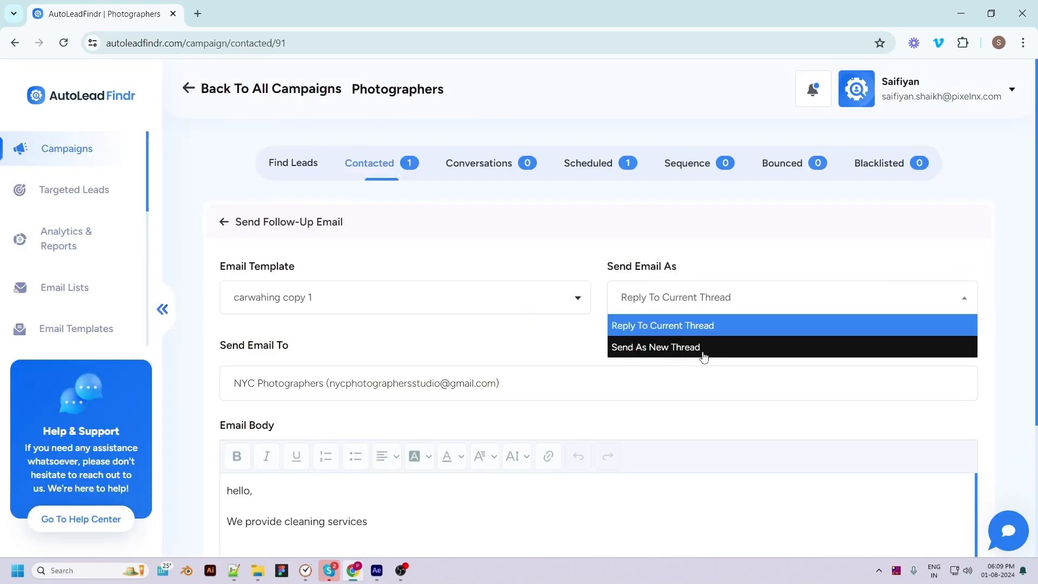
{"action": "left_click", "coordinate": [728, 333]}
Add the line "good day!" below "We provide cleaning services" in the follow-up body and send it immediately
{"action": "scroll", "coordinate": [631, 421], "scroll_direction": "down", "scroll_amount": 3}
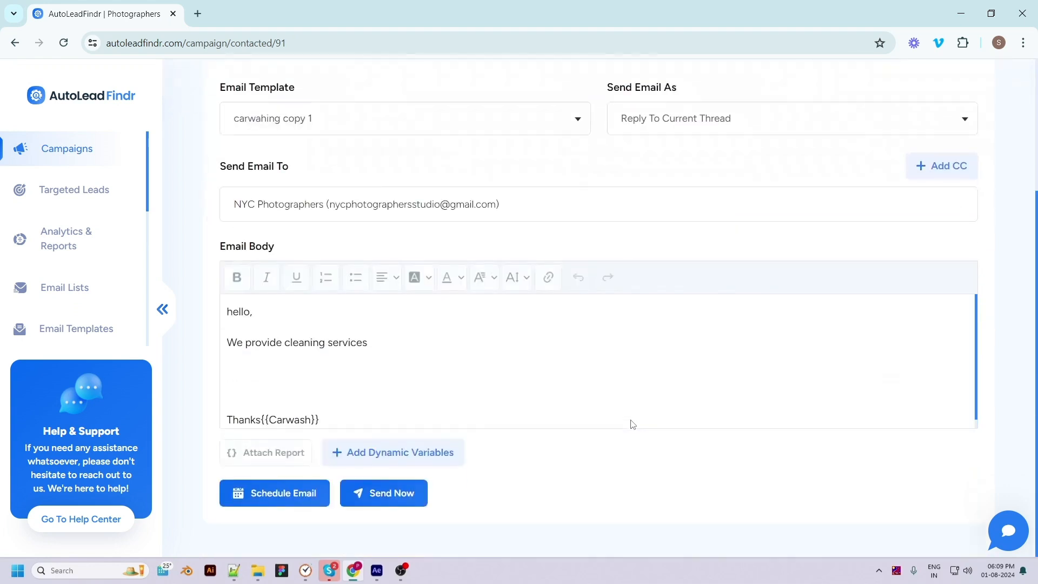
{"action": "left_click", "coordinate": [325, 376]}
{"action": "type", "text": "good day!"}
{"action": "scroll", "coordinate": [806, 454], "scroll_direction": "down", "scroll_amount": 3}
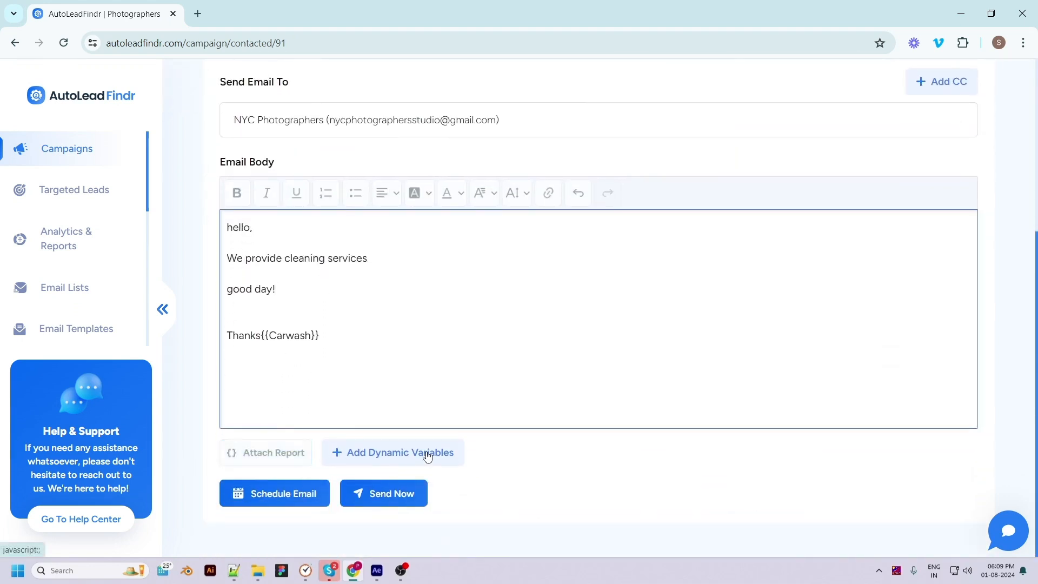
{"action": "left_click", "coordinate": [394, 500]}
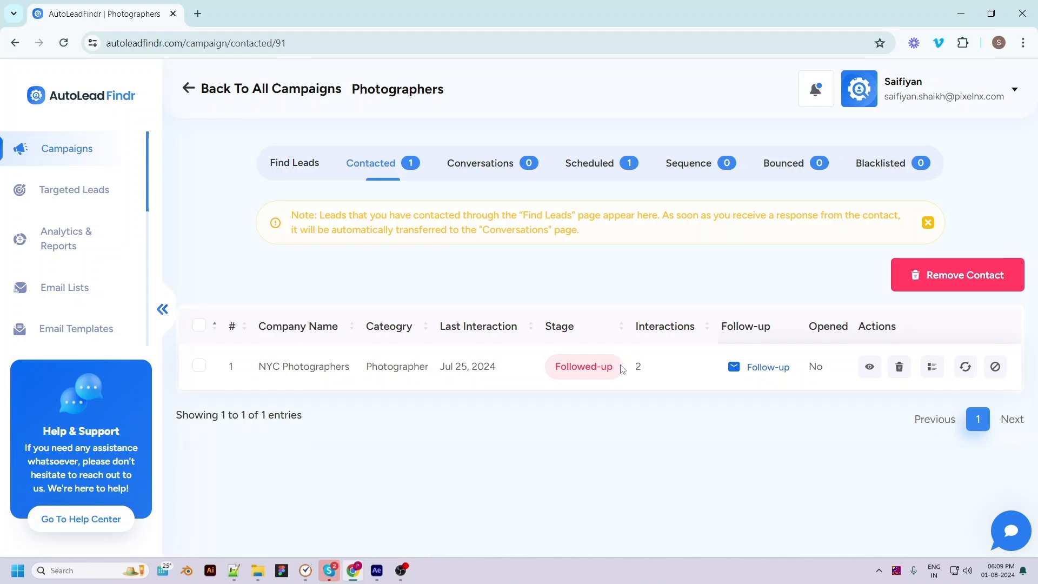
{"action": "left_click_drag", "start_coordinate": [627, 368], "coordinate": [646, 368]}
{"action": "left_click", "coordinate": [650, 370]}
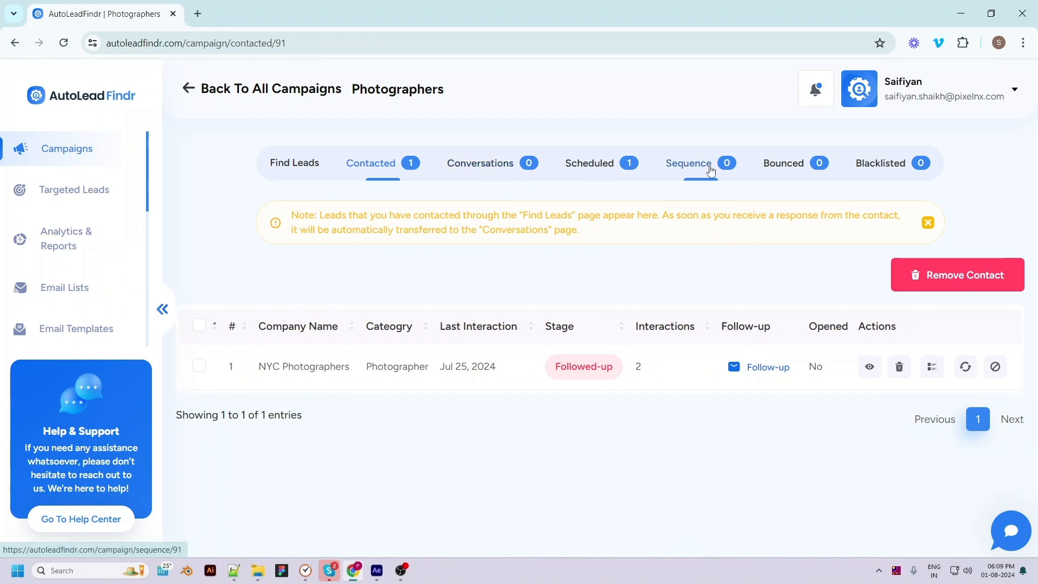
Start a new sequence for the Photographers campaign, name it "photos" and set its time slot to begin at 08:16
{"action": "left_click", "coordinate": [704, 166]}
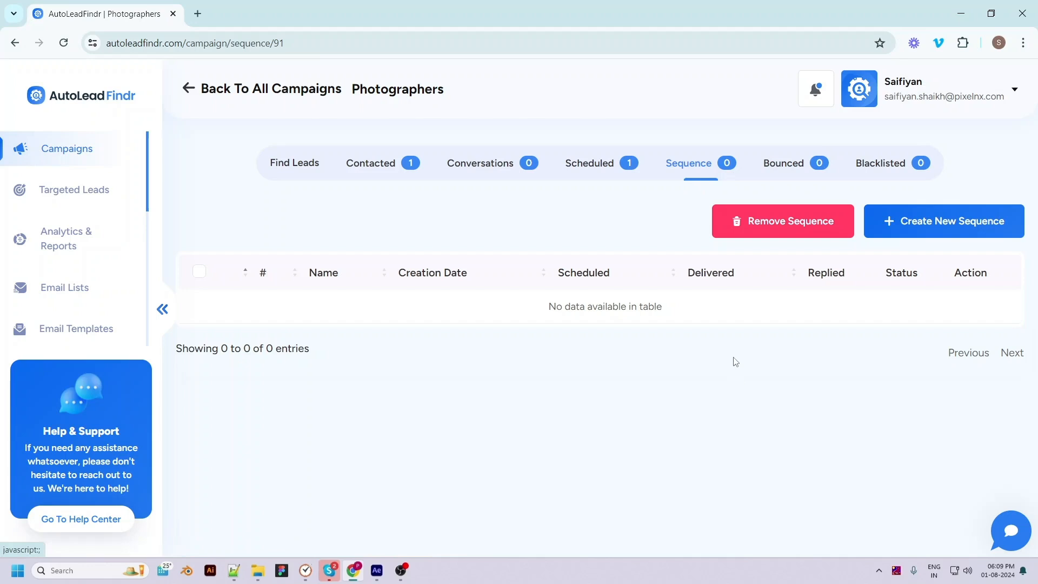
{"action": "left_click", "coordinate": [912, 227]}
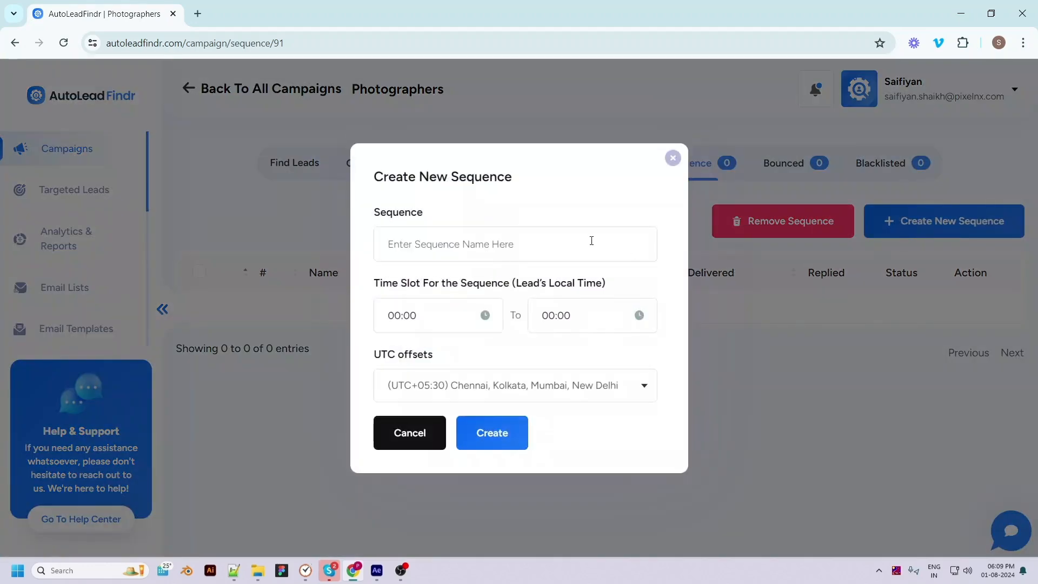
{"action": "type", "text": "photos"}
{"action": "left_click", "coordinate": [433, 316]}
{"action": "left_click", "coordinate": [397, 356]}
{"action": "left_click", "coordinate": [385, 234]}
{"action": "left_click", "coordinate": [439, 356]}
{"action": "left_click", "coordinate": [431, 210]}
{"action": "left_click", "coordinate": [445, 387]}
Set the end of the sequence's time slot to 13:18 and create the sequence
{"action": "left_click", "coordinate": [587, 316]}
{"action": "left_click", "coordinate": [550, 357]}
{"action": "left_click", "coordinate": [550, 285]}
{"action": "left_click", "coordinate": [593, 357]}
{"action": "left_click", "coordinate": [591, 292]}
{"action": "left_click", "coordinate": [598, 387]}
{"action": "left_click", "coordinate": [524, 397]}
{"action": "left_click", "coordinate": [532, 394]}
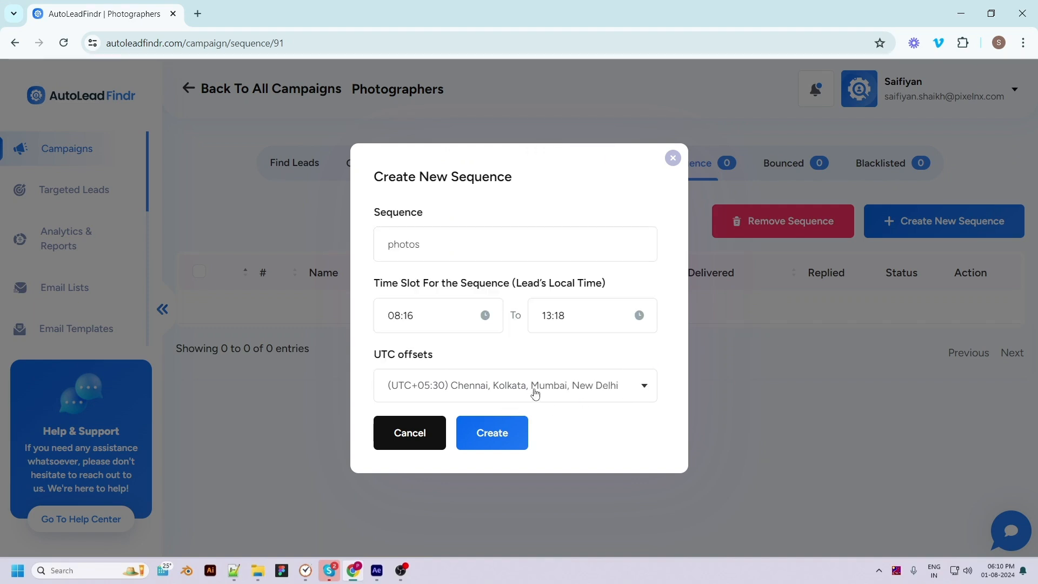
{"action": "left_click", "coordinate": [491, 434]}
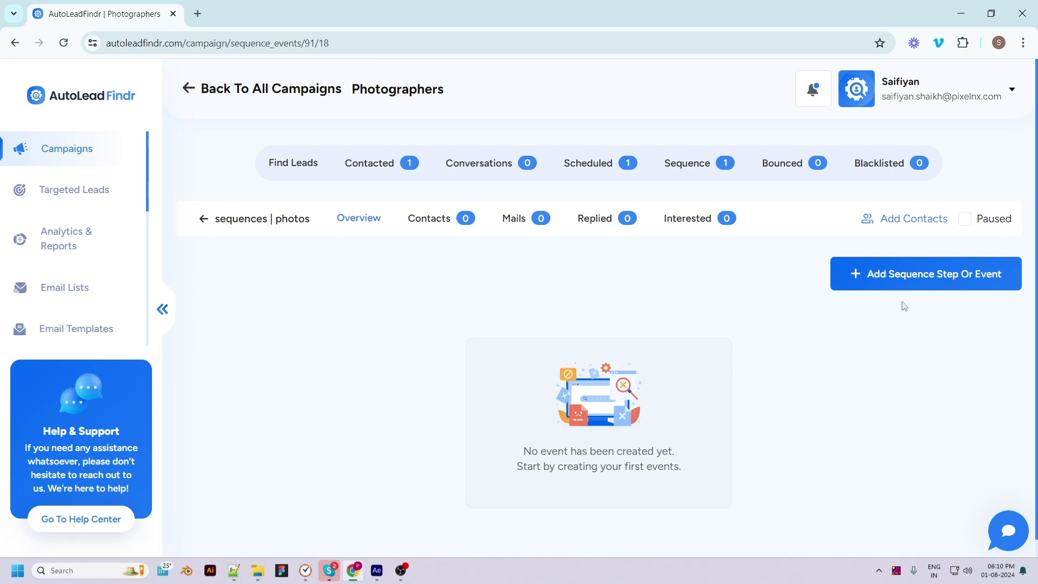
Add a new event to the "photos" sequence, titled "event1" with the event type Send Email
{"action": "left_click", "coordinate": [890, 275]}
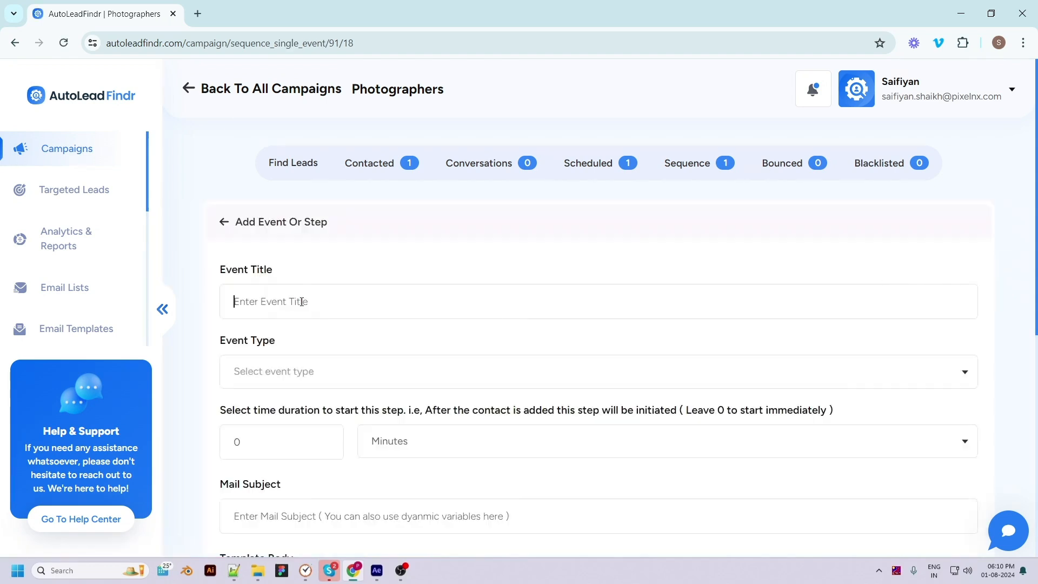
{"action": "type", "text": "event1"}
{"action": "left_click", "coordinate": [297, 371]}
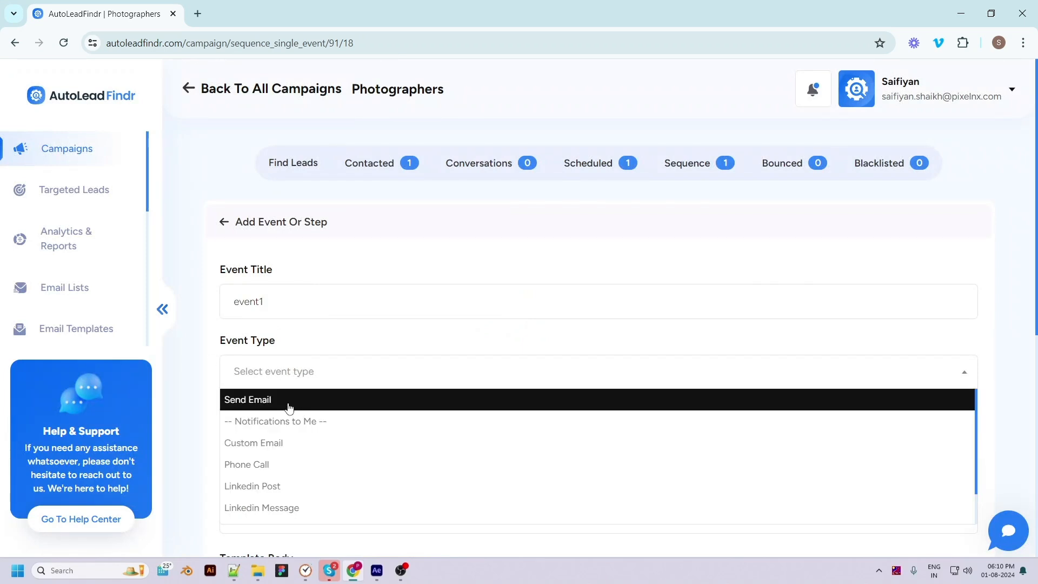
{"action": "scroll", "coordinate": [292, 411], "scroll_direction": "down", "scroll_amount": 1}
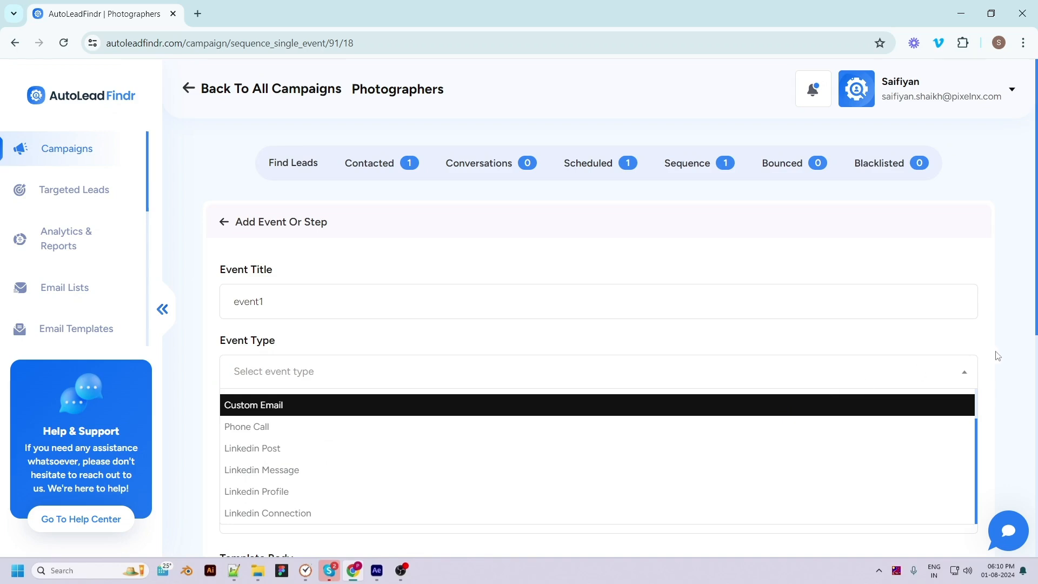
{"action": "scroll", "coordinate": [1000, 357], "scroll_direction": "down", "scroll_amount": 3}
{"action": "scroll", "coordinate": [320, 212], "scroll_direction": "down", "scroll_amount": 1}
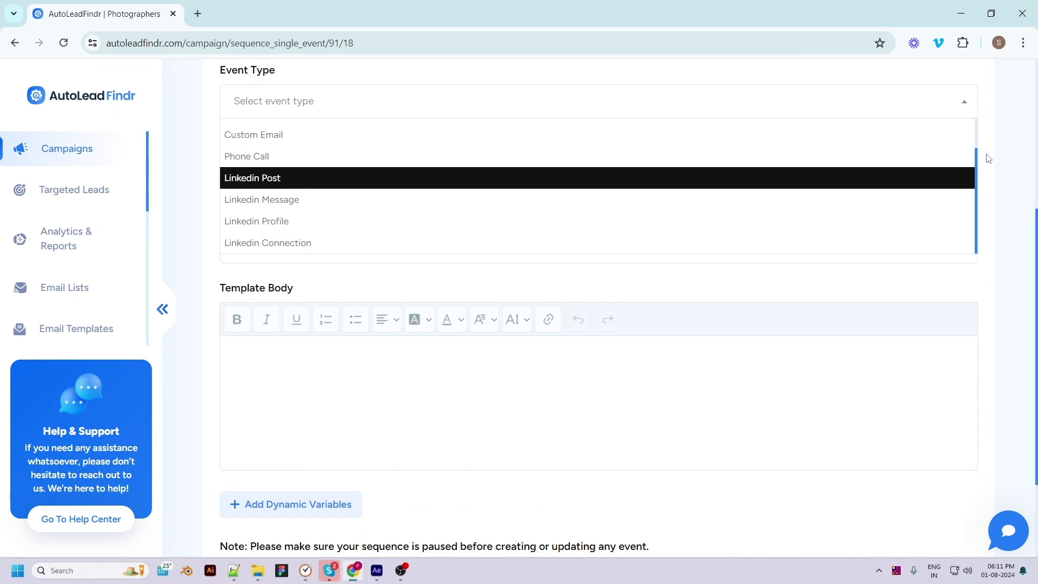
{"action": "left_click", "coordinate": [975, 128]}
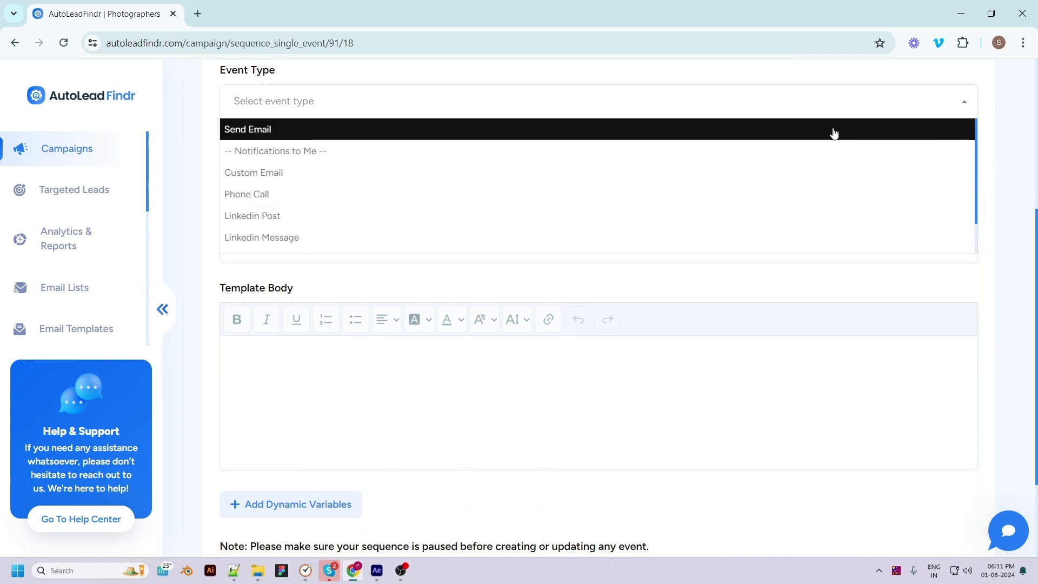
{"action": "left_click", "coordinate": [795, 137]}
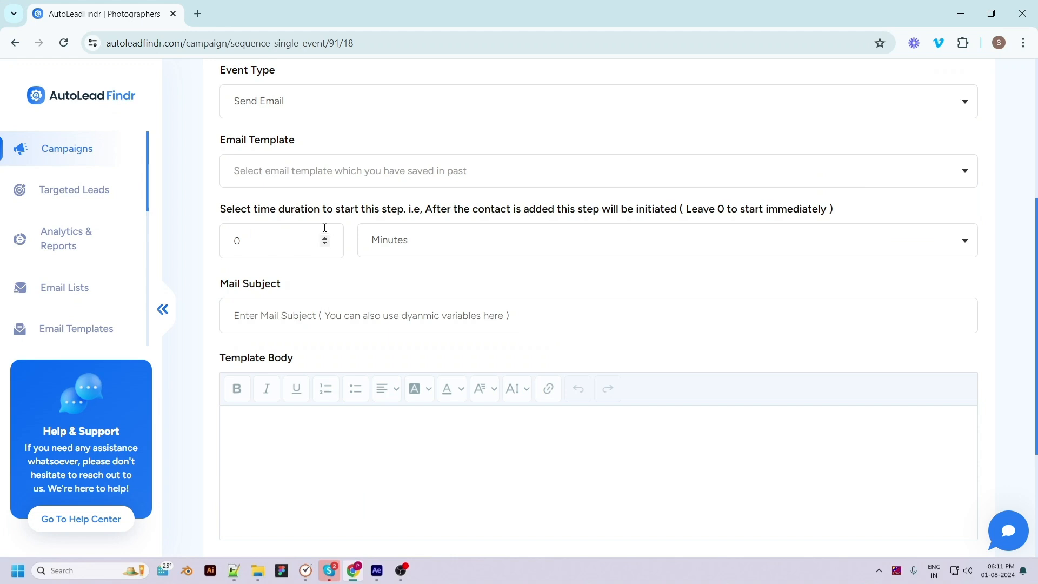
Try a start delay of 5 minutes for the event and set the delay back to 0
{"action": "double_click", "coordinate": [239, 240]}
{"action": "type", "text": "5"}
{"action": "left_click", "coordinate": [392, 241]}
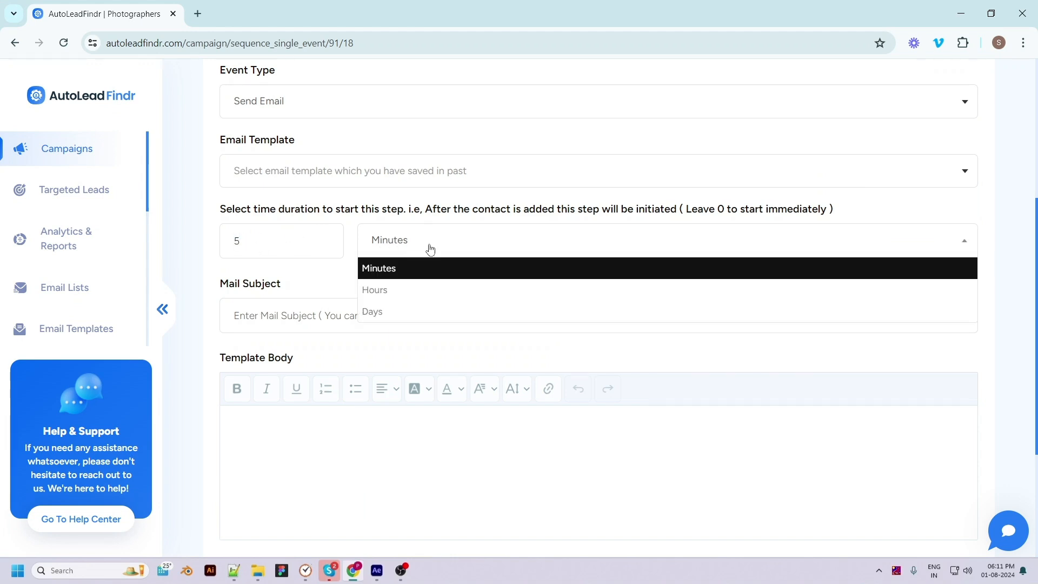
{"action": "left_click", "coordinate": [408, 270]}
{"action": "left_click_drag", "start_coordinate": [283, 241], "coordinate": [225, 235]}
{"action": "type", "text": "0"}
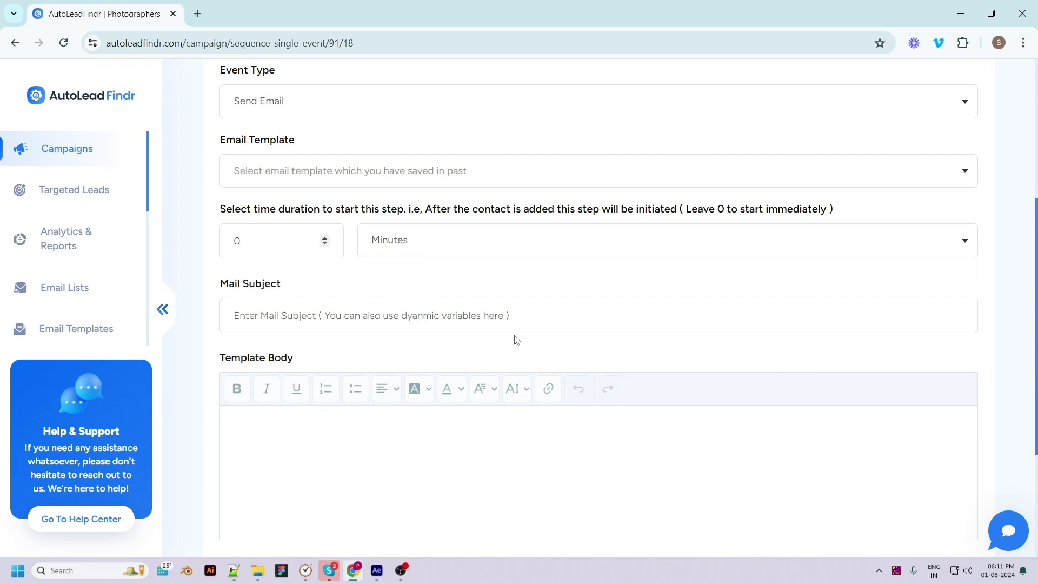
Enter the mail subject "event1" and the template body "hello ," followed after a blank line by "see you soon!"
{"action": "left_click", "coordinate": [556, 316]}
{"action": "type", "text": "event1"}
{"action": "scroll", "coordinate": [541, 319], "scroll_direction": "down", "scroll_amount": 2}
{"action": "left_click", "coordinate": [345, 316]}
{"action": "type", "text": "hello ,"}
{"action": "key", "text": "Return"}
{"action": "key", "text": "Return"}
{"action": "type", "text": "see you soon!"}
Insert the {{company_name}} dynamic variable at the end of the template body and create the event
{"action": "scroll", "coordinate": [291, 352], "scroll_direction": "down", "scroll_amount": 4}
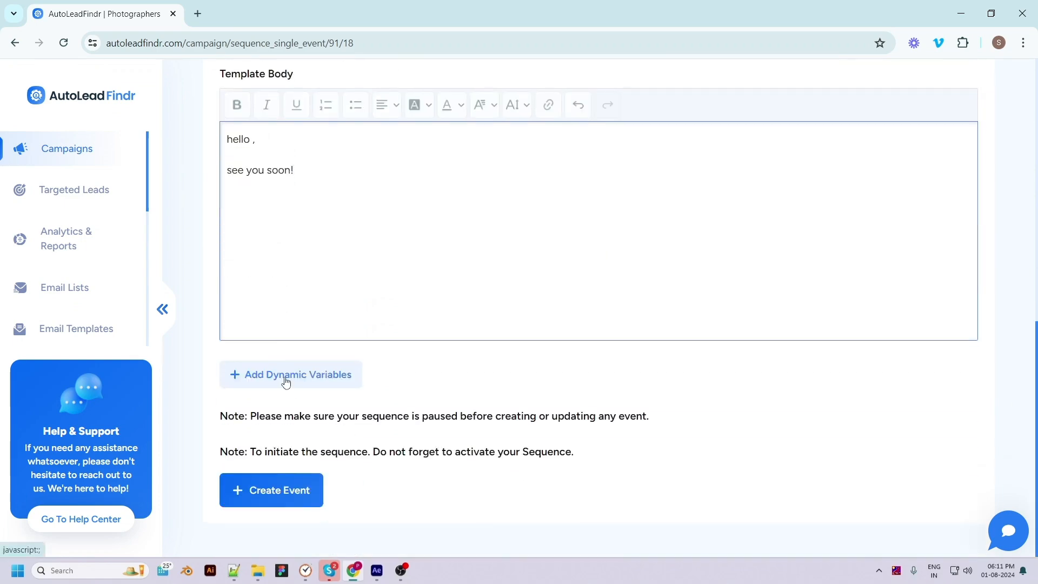
{"action": "left_click", "coordinate": [286, 378]}
{"action": "left_click", "coordinate": [547, 255]}
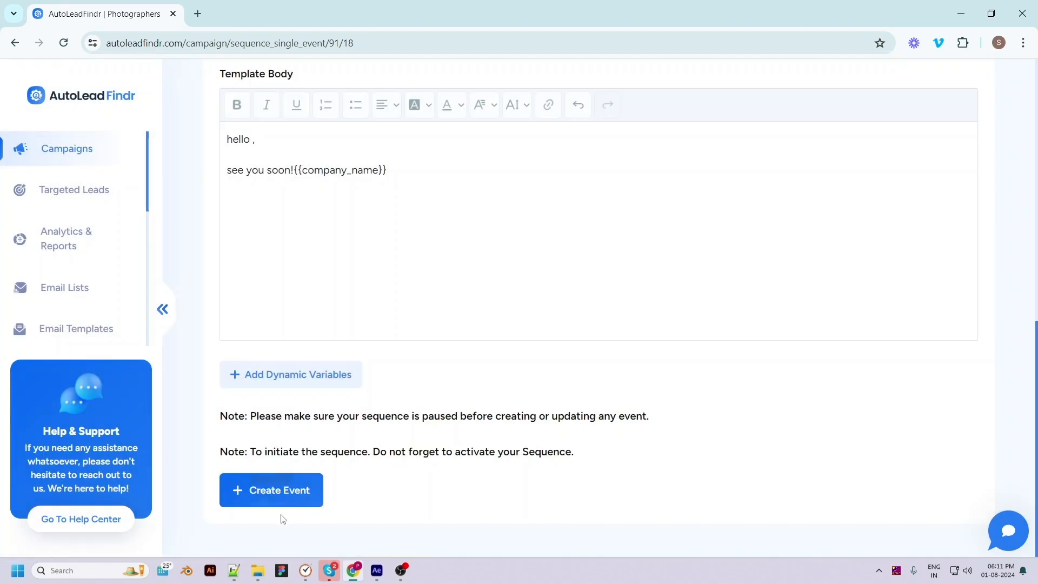
{"action": "left_click", "coordinate": [271, 496]}
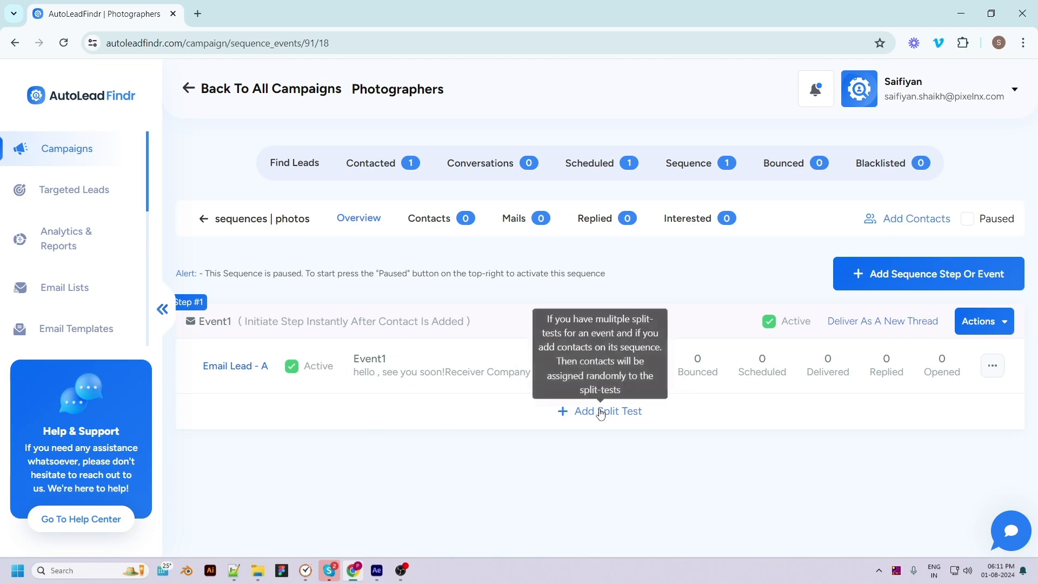
Create a split test for Event1 using the "Meeting request 1" template, and activate the "photos" sequence
{"action": "left_click", "coordinate": [600, 413]}
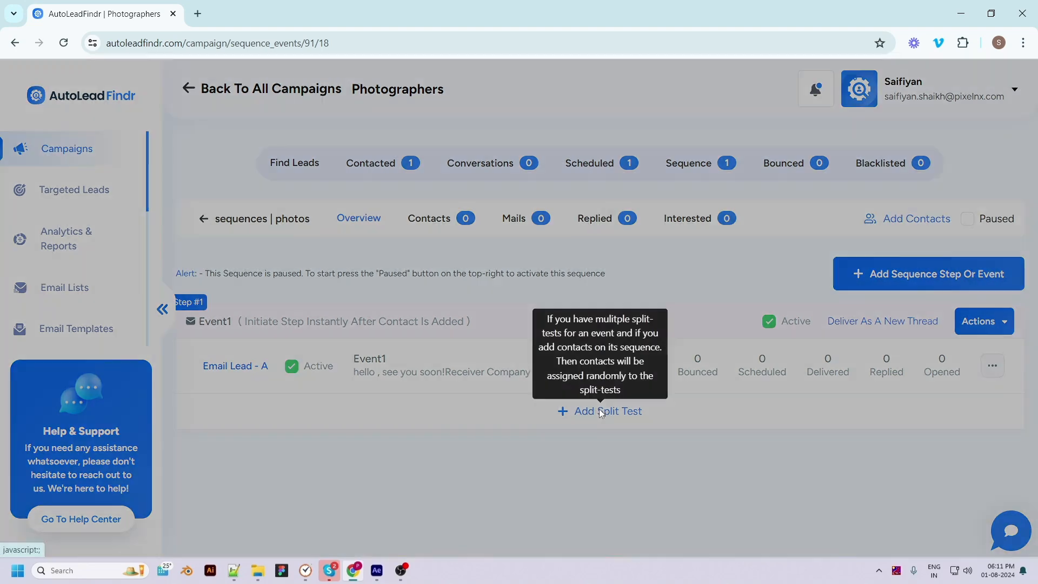
{"action": "left_click", "coordinate": [446, 180]}
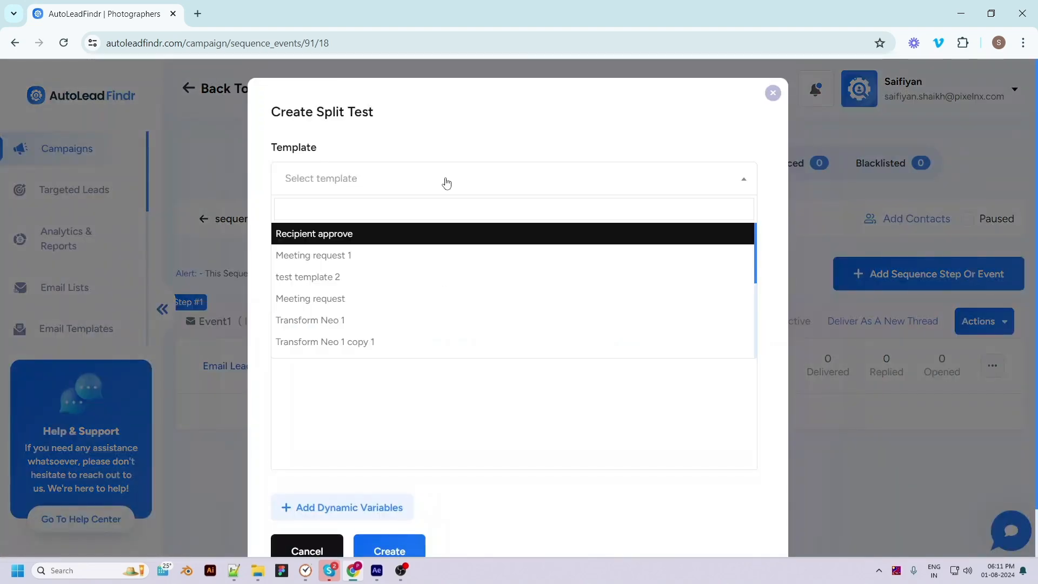
{"action": "left_click", "coordinate": [333, 257]}
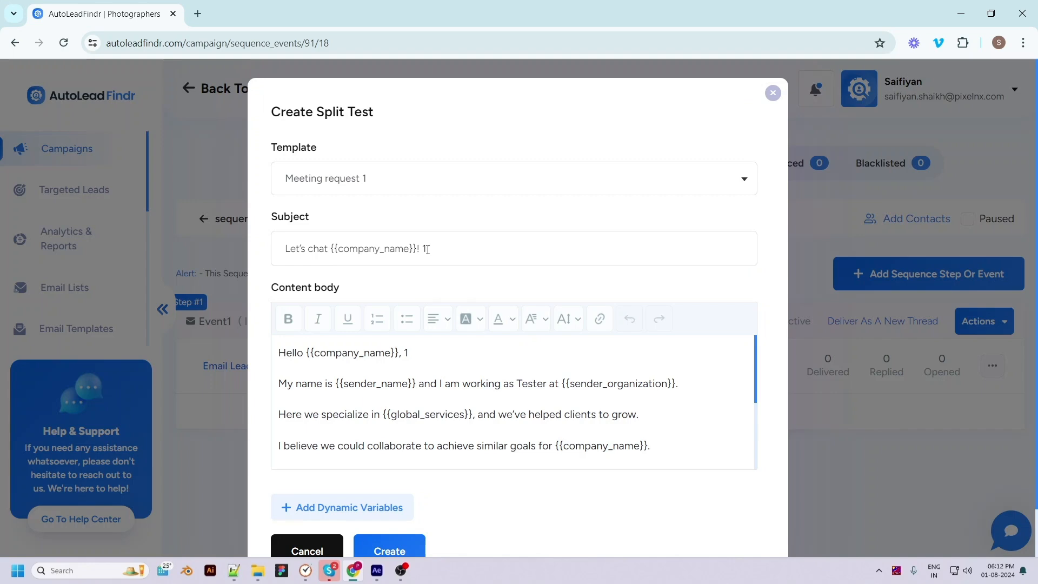
{"action": "scroll", "coordinate": [606, 464], "scroll_direction": "down", "scroll_amount": 2}
{"action": "scroll", "coordinate": [606, 464], "scroll_direction": "down", "scroll_amount": 2}
{"action": "scroll", "coordinate": [523, 519], "scroll_direction": "down", "scroll_amount": 1}
{"action": "left_click", "coordinate": [373, 500]}
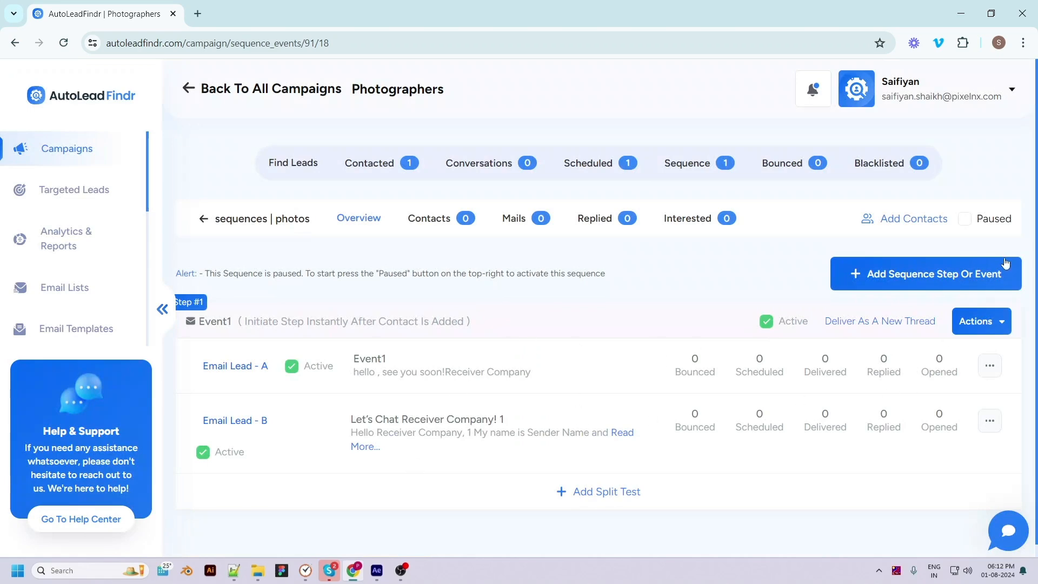
{"action": "left_click", "coordinate": [966, 219]}
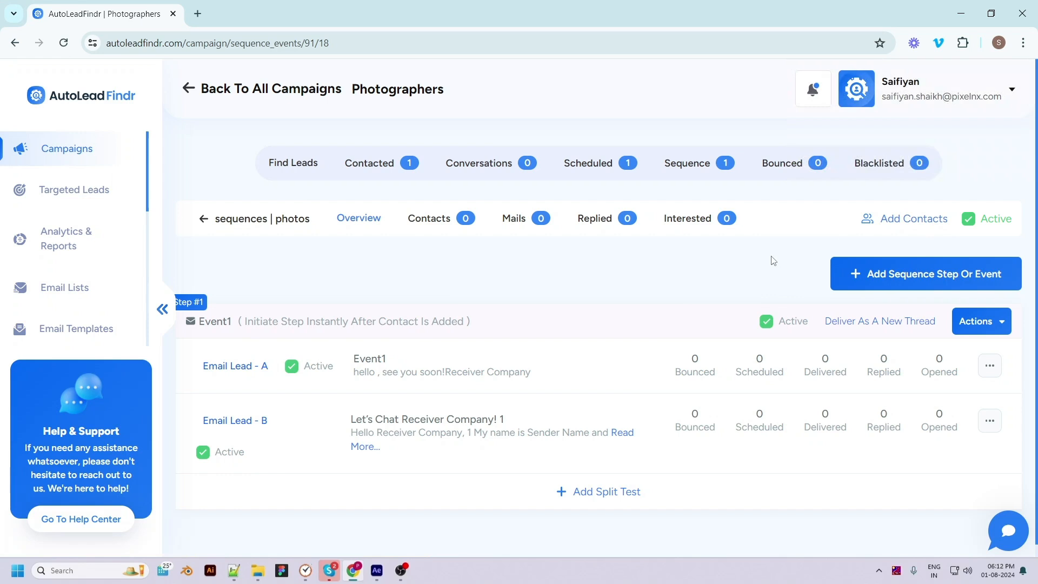
Add the leads NYC Photographers, The Martin Crew Photography LLC and VoidCodersTM to the "photos" sequence and reopen that sequence's overview
{"action": "left_click", "coordinate": [884, 219]}
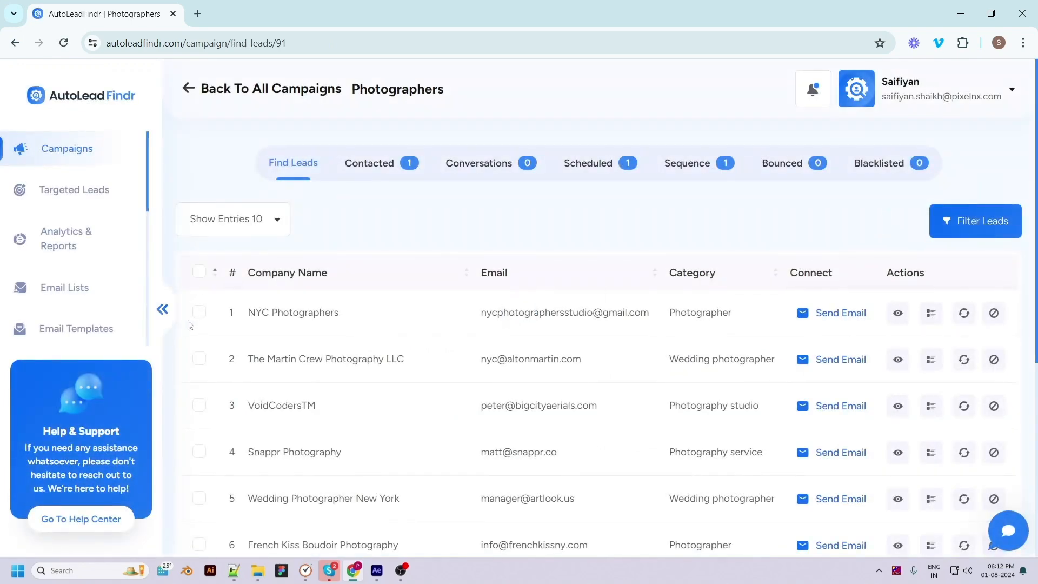
{"action": "left_click", "coordinate": [199, 312]}
{"action": "left_click", "coordinate": [198, 359]}
{"action": "left_click", "coordinate": [200, 406]}
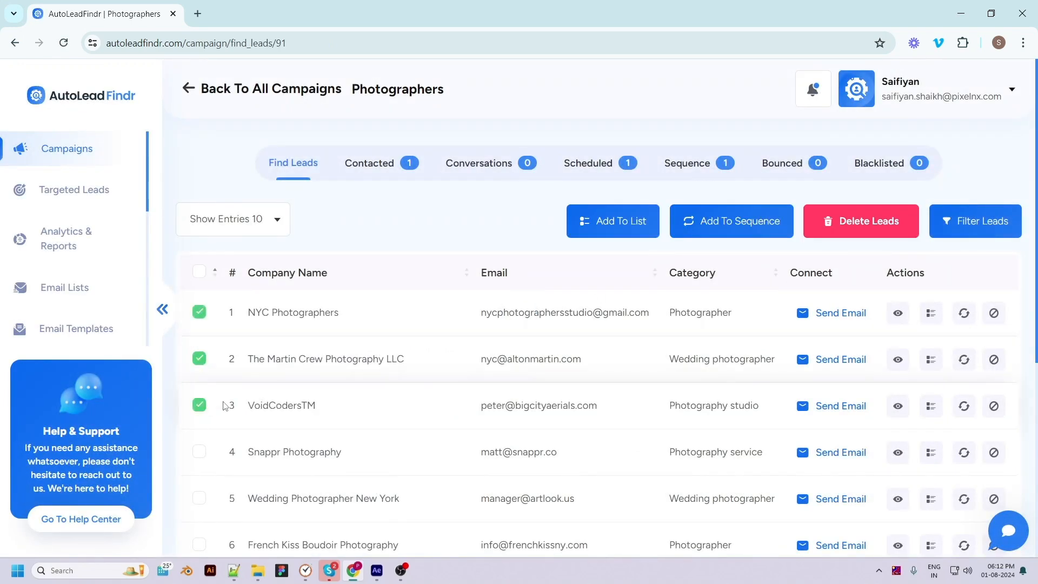
{"action": "left_click", "coordinate": [710, 223]}
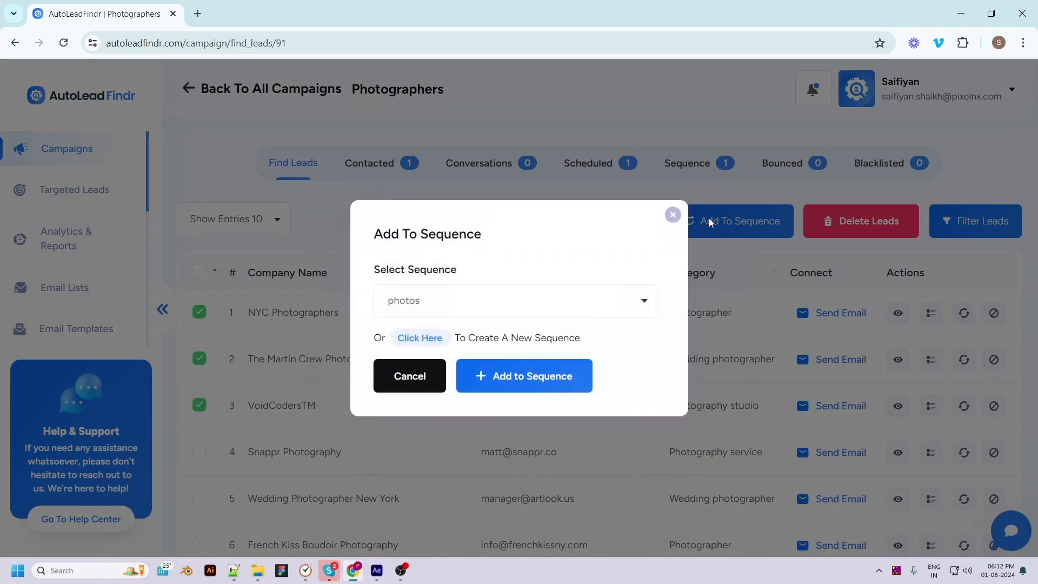
{"action": "left_click", "coordinate": [459, 314]}
{"action": "left_click", "coordinate": [409, 355]}
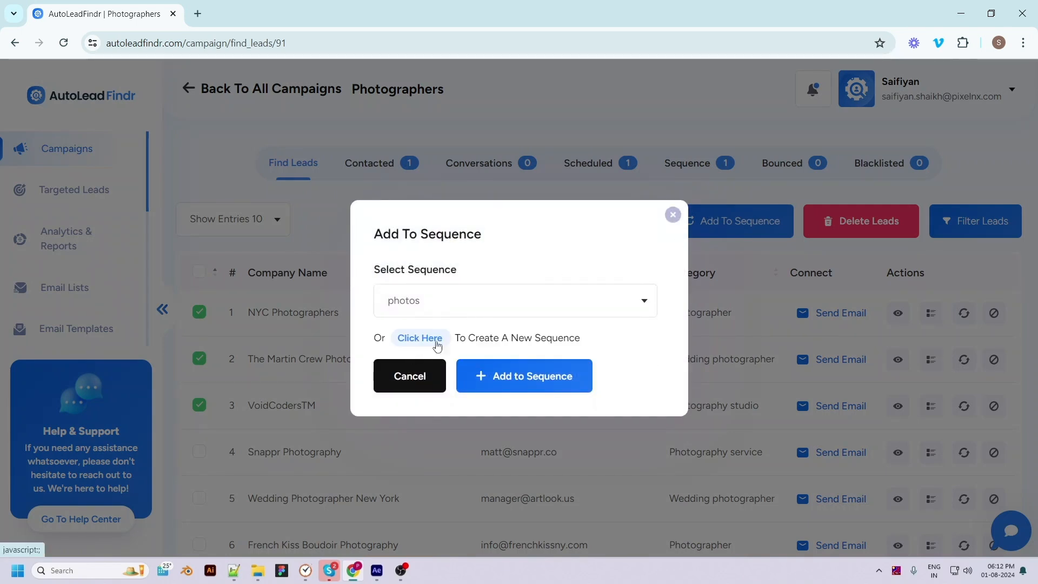
{"action": "left_click", "coordinate": [524, 376]}
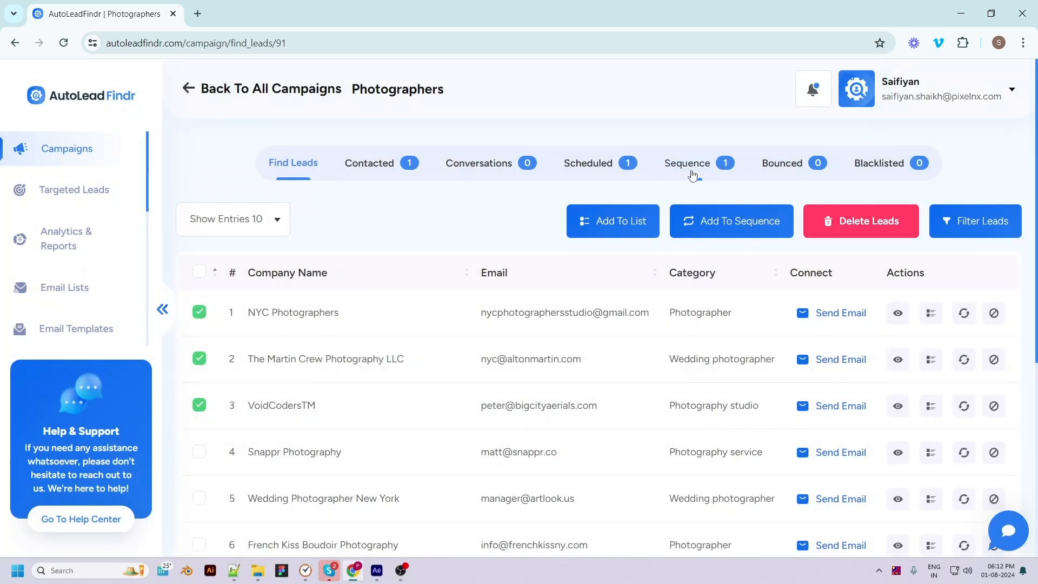
{"action": "left_click", "coordinate": [698, 171]}
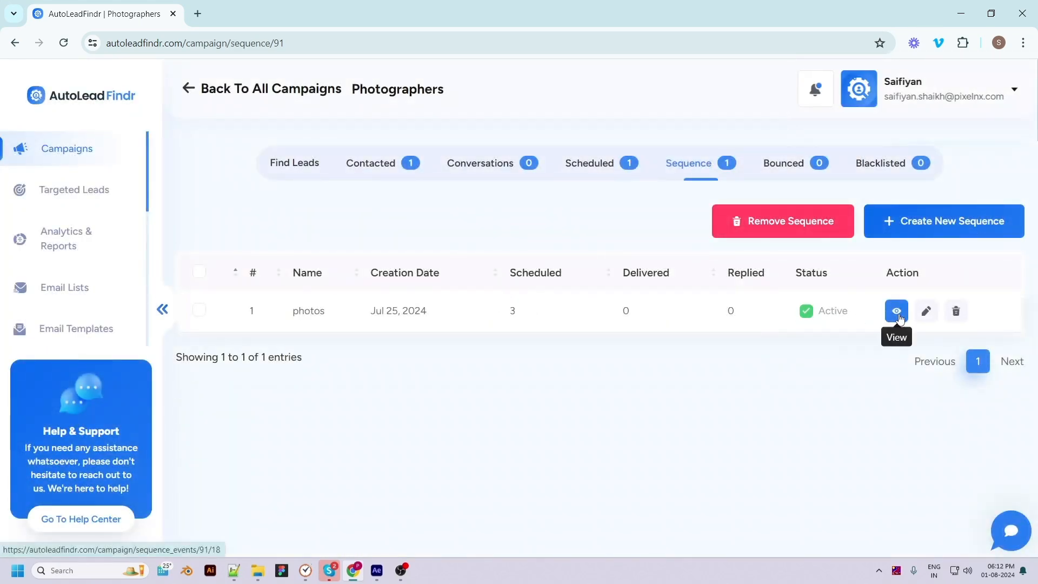
{"action": "left_click", "coordinate": [897, 308]}
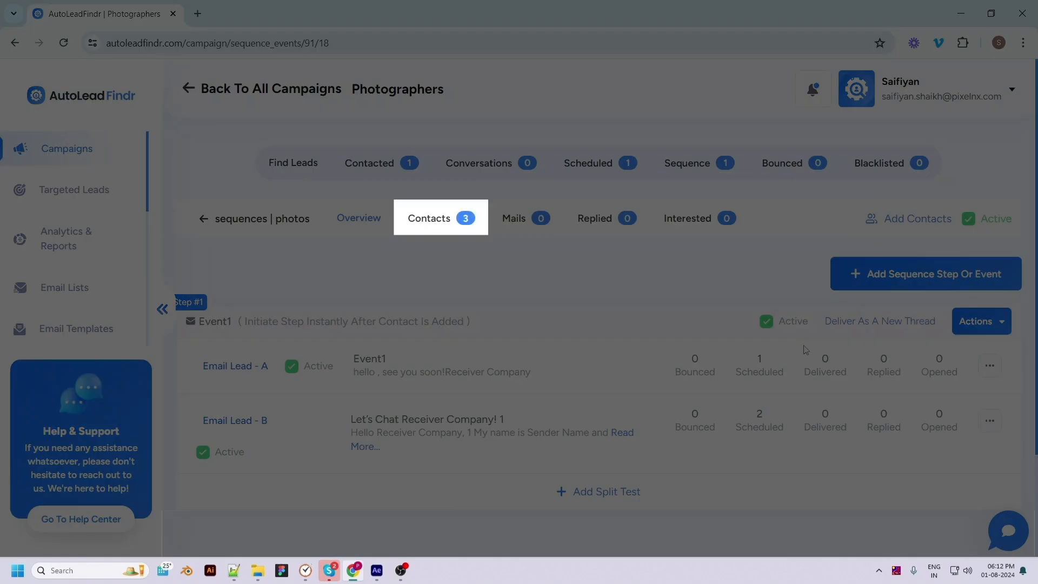